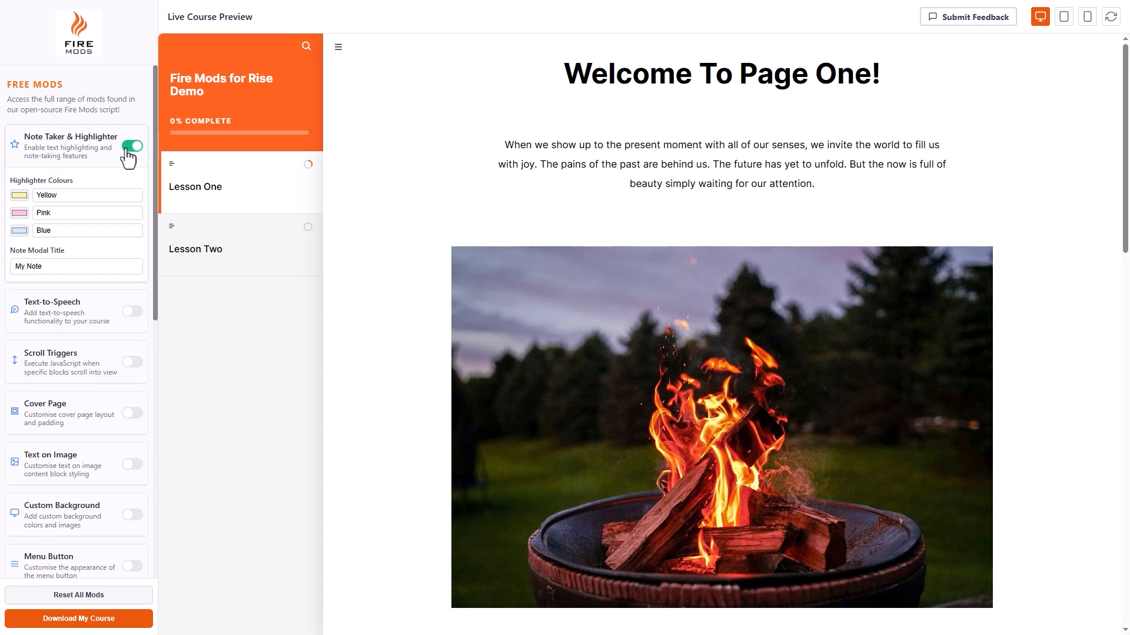
Try the yellow highlighter on "yet to unfold" in the opening paragraph and clear that highlight
{"action": "left_click_drag", "start_coordinate": [624, 144], "coordinate": [705, 144]}
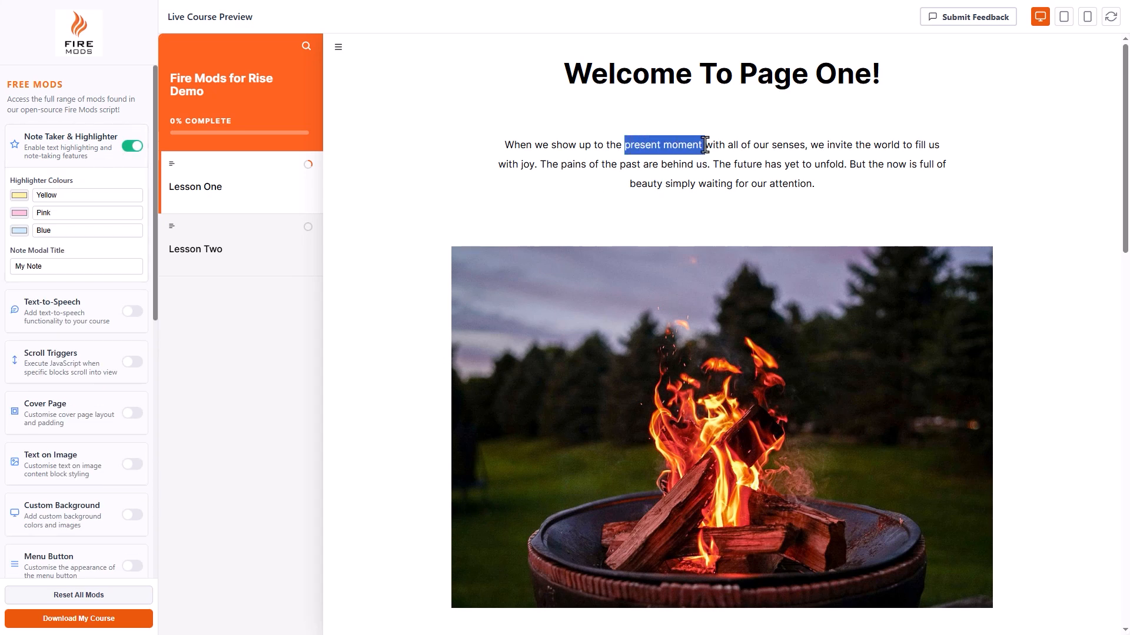
{"action": "left_click", "coordinate": [789, 164]}
{"action": "left_click_drag", "start_coordinate": [786, 166], "coordinate": [845, 167]}
{"action": "left_click", "coordinate": [798, 185]}
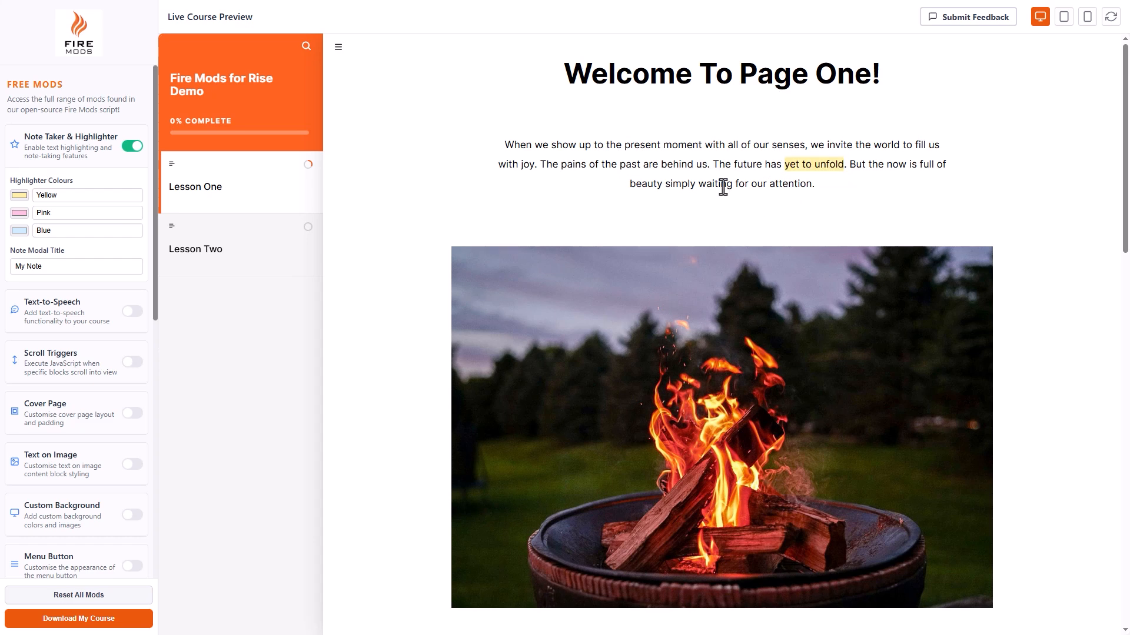
{"action": "left_click", "coordinate": [812, 165]}
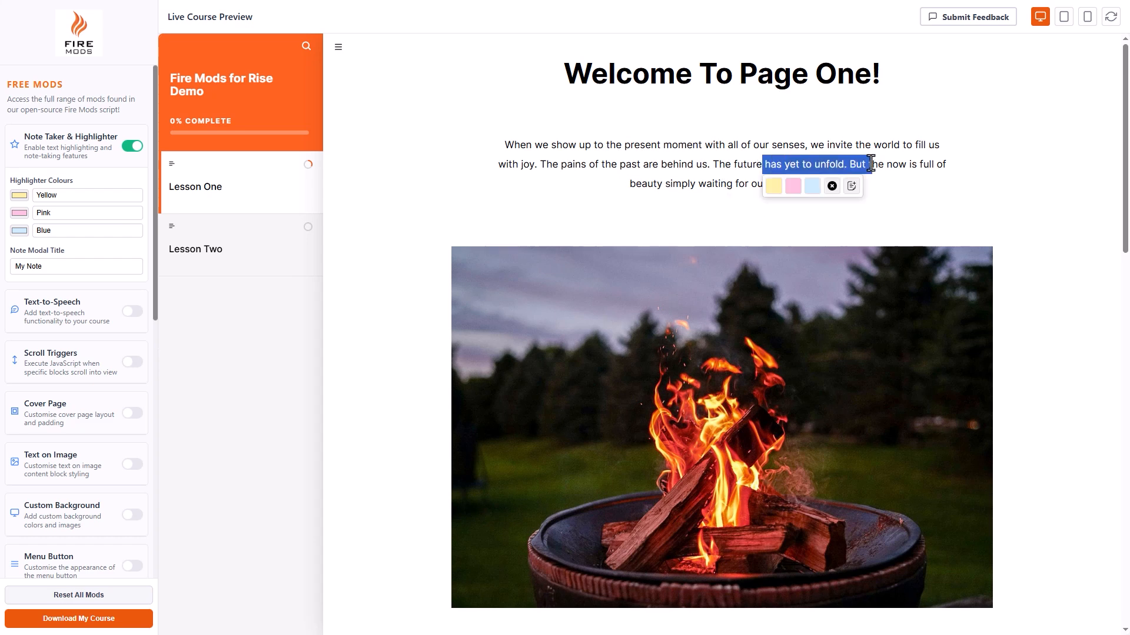
{"action": "left_click", "coordinate": [835, 189]}
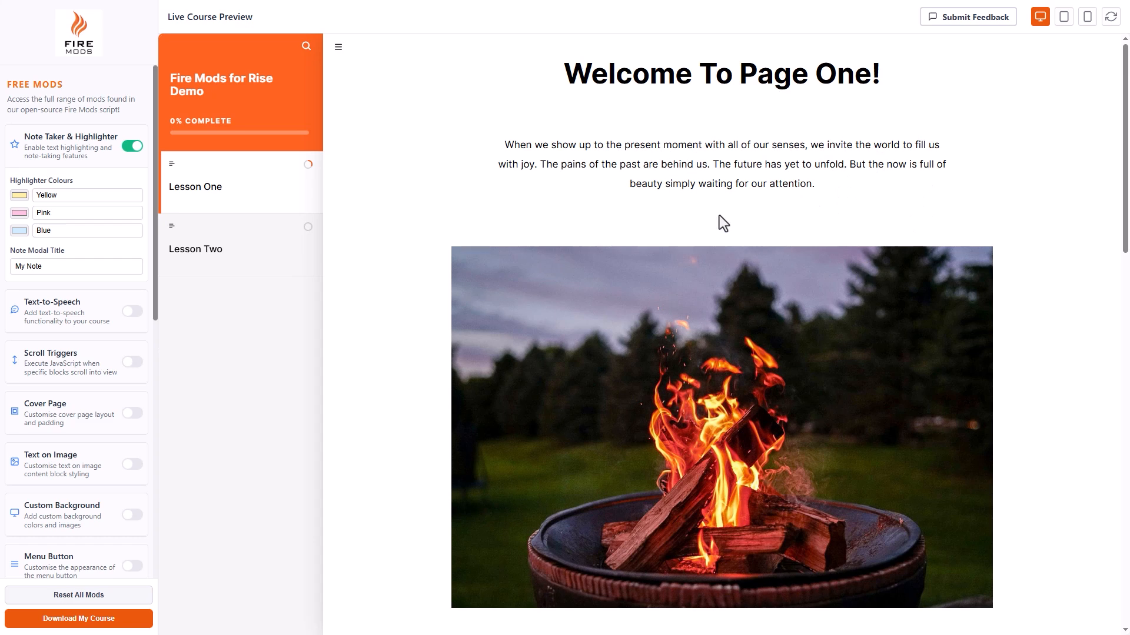
Enable the Text-to-Speech mod and the Custom Fonts mod for the course
{"action": "left_click", "coordinate": [127, 322]}
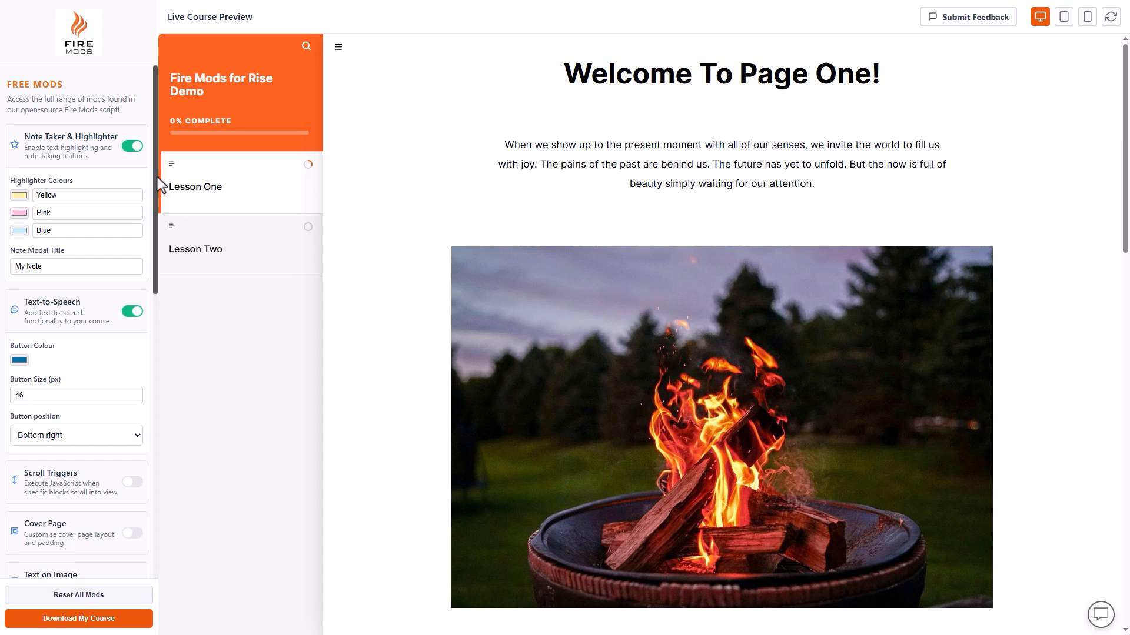
{"action": "left_click_drag", "start_coordinate": [157, 178], "coordinate": [157, 278]}
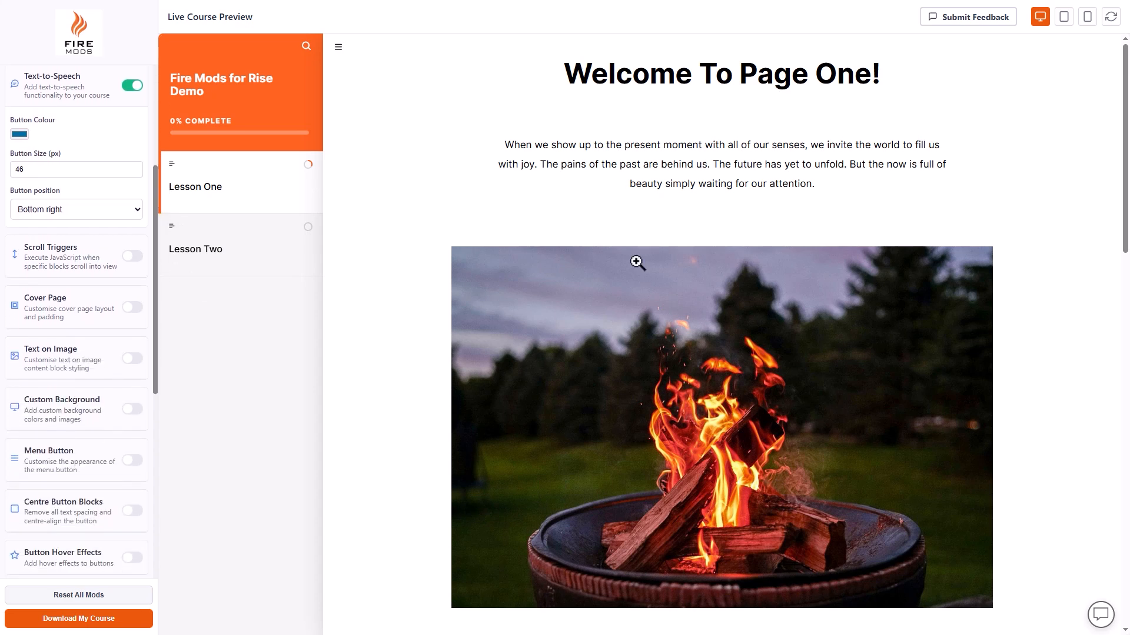
{"action": "left_click_drag", "start_coordinate": [1124, 152], "coordinate": [1123, 289]}
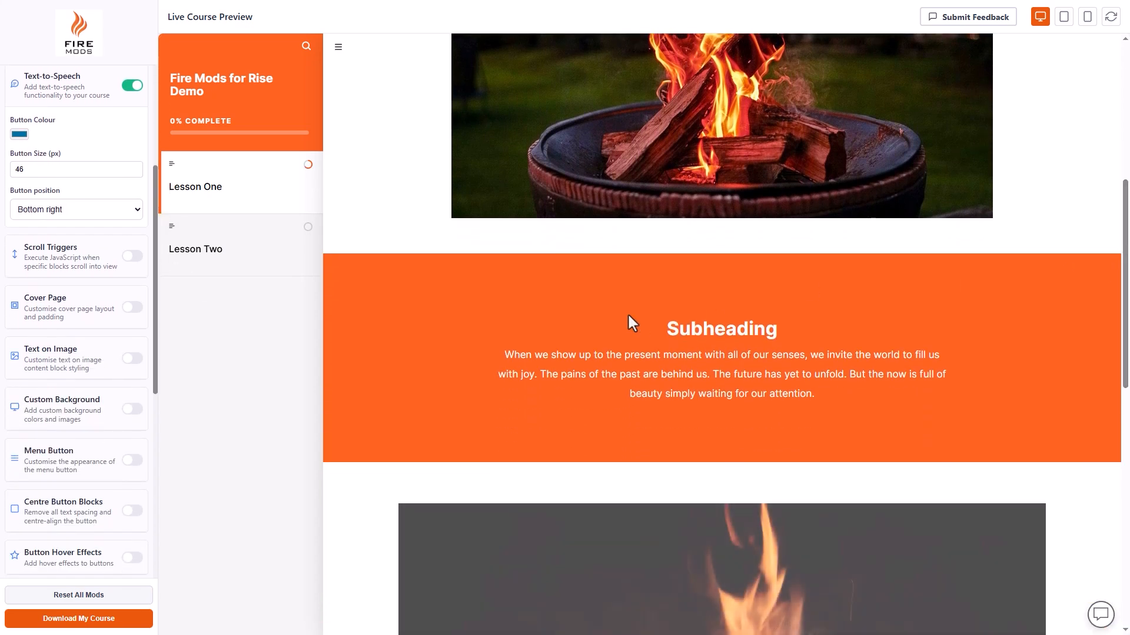
{"action": "left_click_drag", "start_coordinate": [156, 260], "coordinate": [160, 464]}
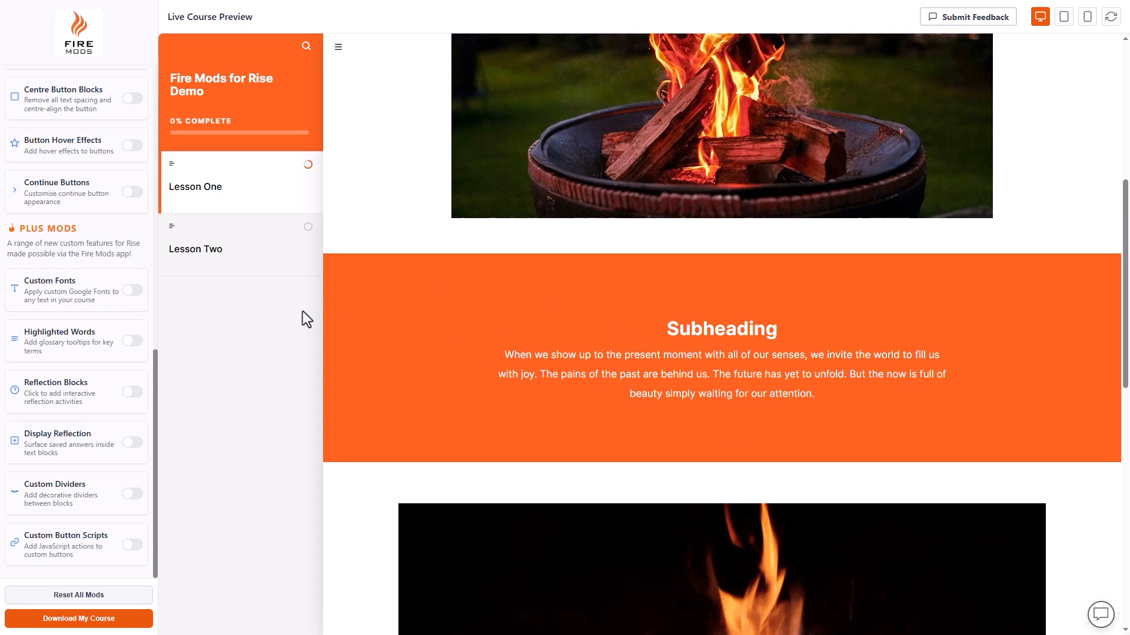
{"action": "left_click", "coordinate": [134, 291]}
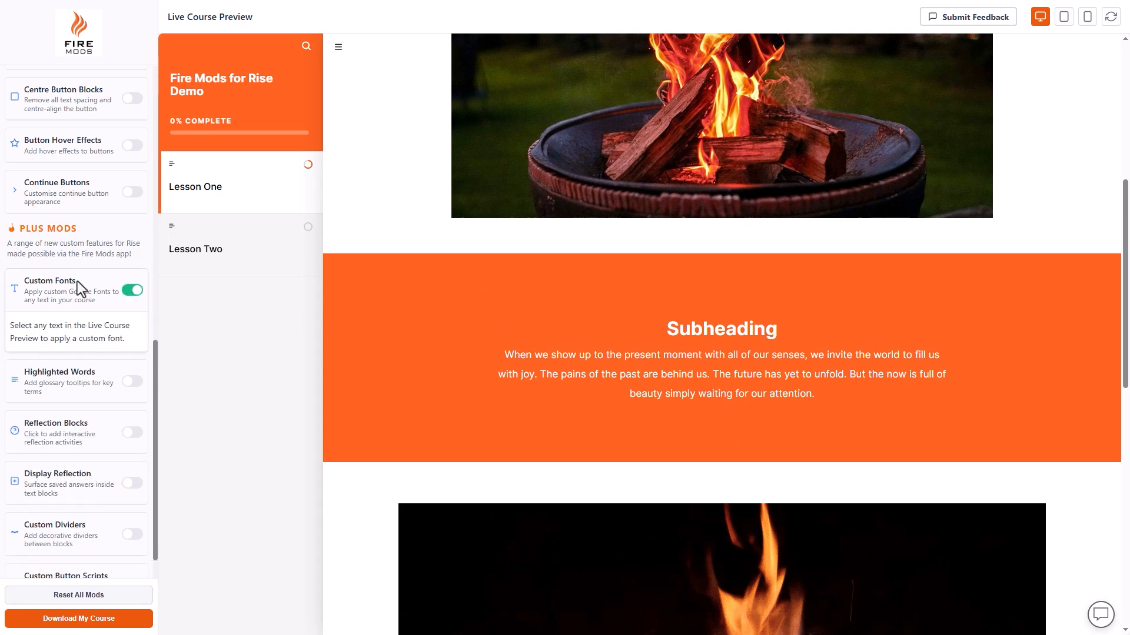
Select the "Subheading" text in the orange block and disable the Note Taker & Highlighter mod
{"action": "left_click_drag", "start_coordinate": [669, 331], "coordinate": [775, 334]}
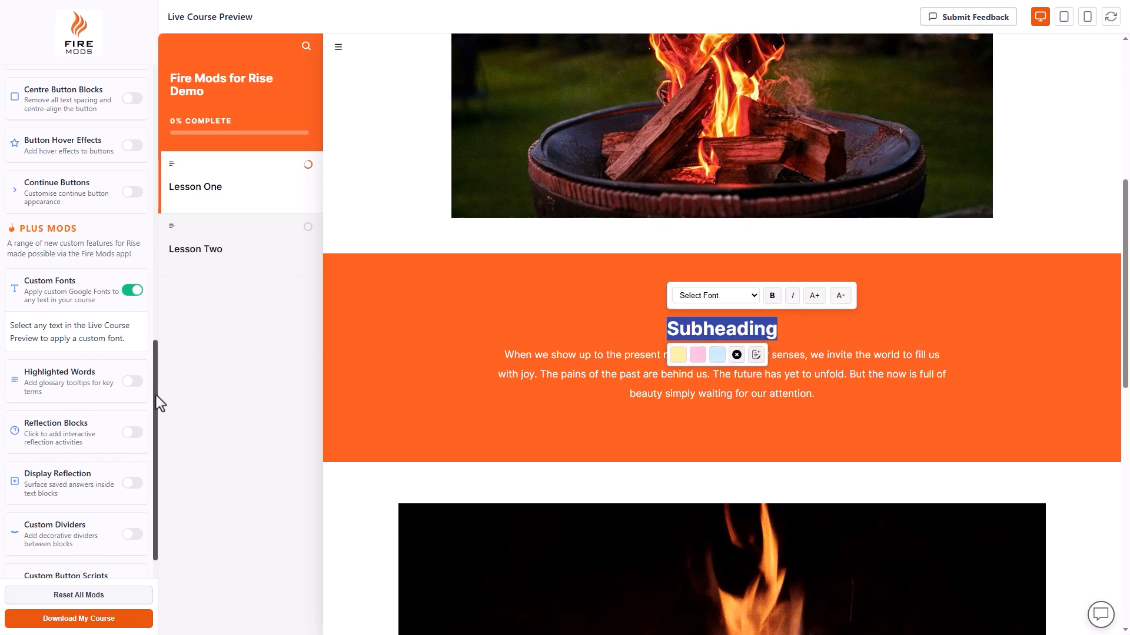
{"action": "left_click_drag", "start_coordinate": [156, 396], "coordinate": [162, 118]}
{"action": "left_click", "coordinate": [133, 147]}
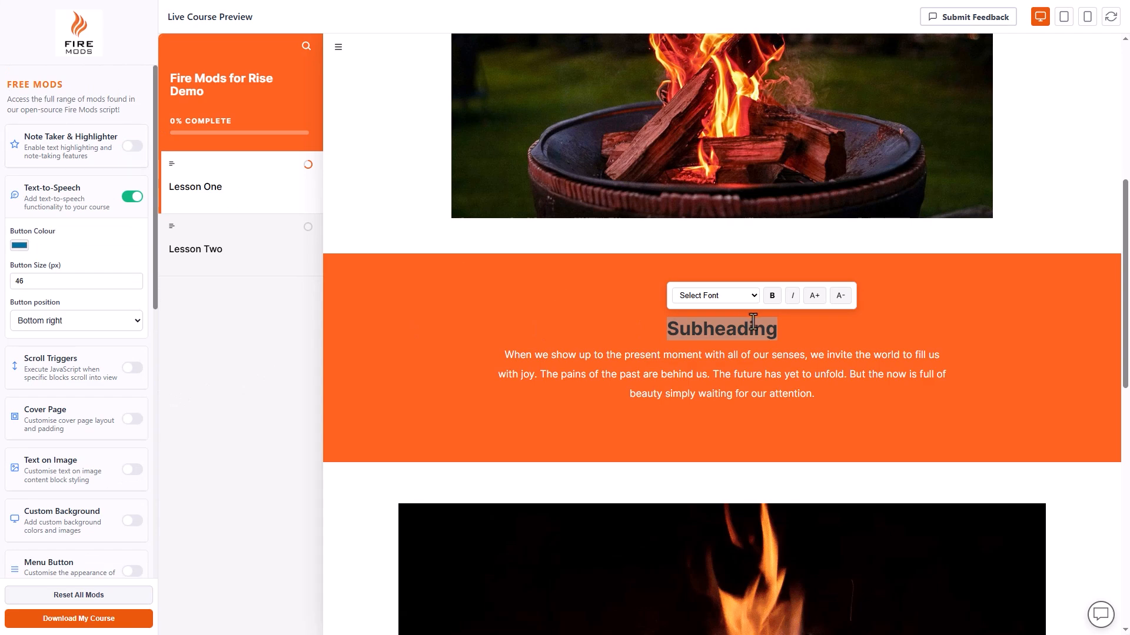
Apply the Shadows Into Light font to the selected "Subheading" text
{"action": "scroll", "coordinate": [147, 357], "scroll_direction": "down", "scroll_amount": 2}
{"action": "scroll", "coordinate": [147, 356], "scroll_direction": "down", "scroll_amount": 6}
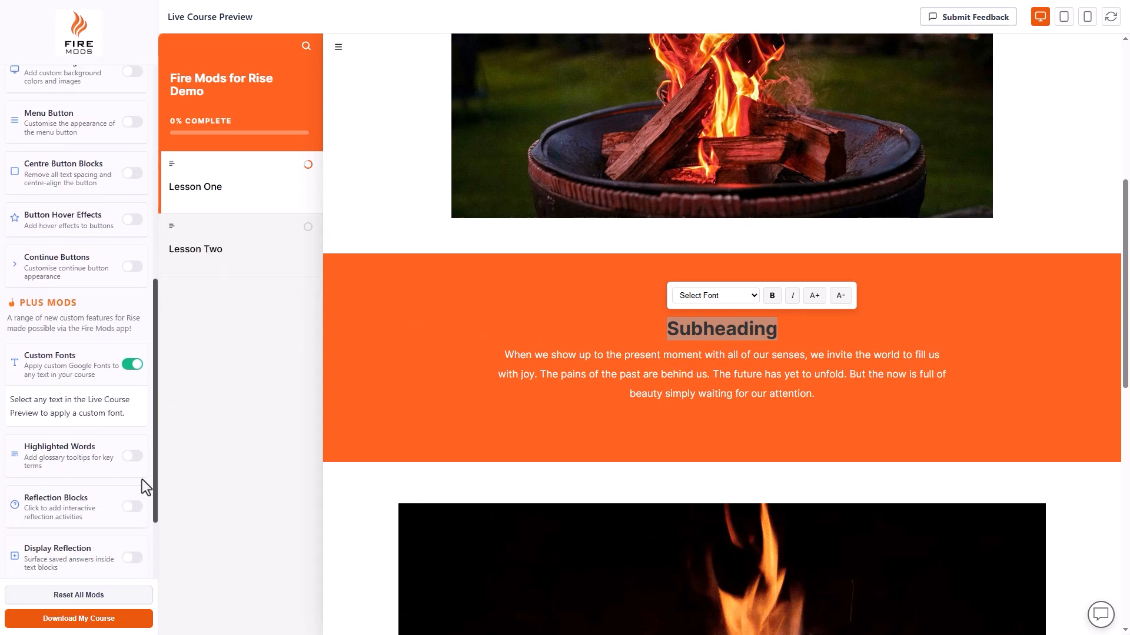
{"action": "left_click", "coordinate": [732, 296]}
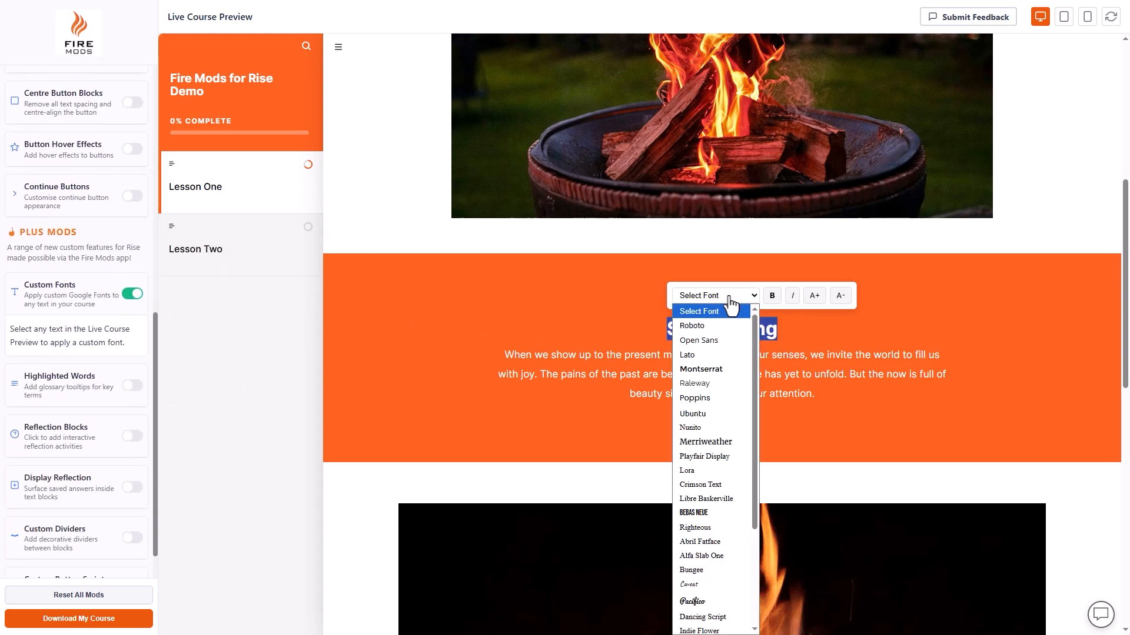
{"action": "scroll", "coordinate": [721, 376], "scroll_direction": "down", "scroll_amount": 3}
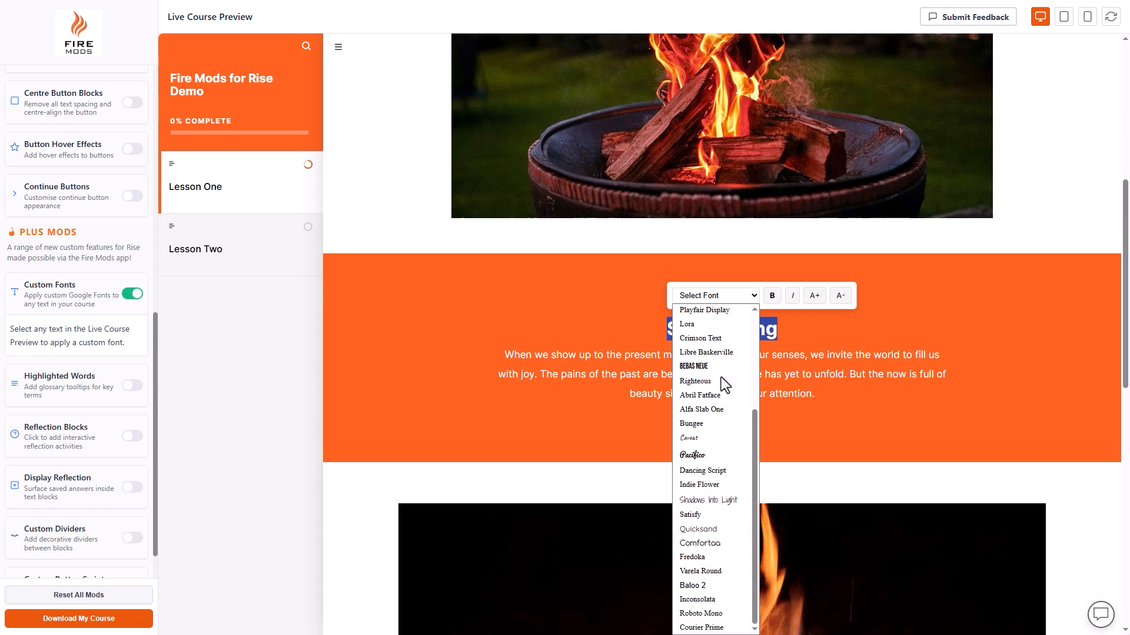
{"action": "left_click", "coordinate": [718, 501]}
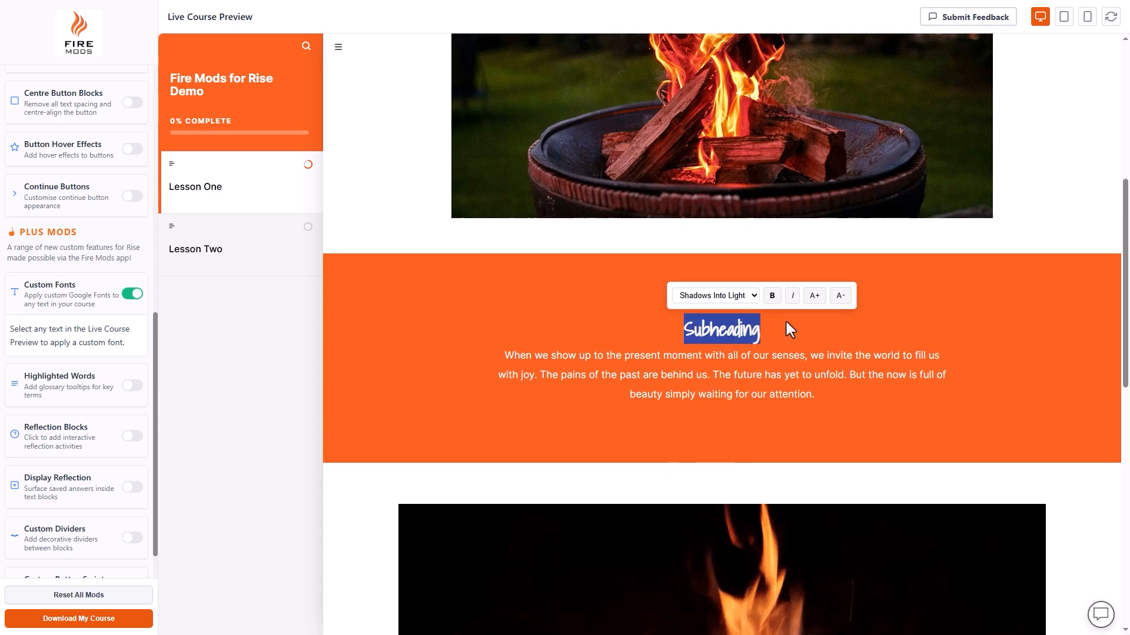
Enlarge the "Subheading" text by seven size increments and deselect it
{"action": "left_click", "coordinate": [815, 297]}
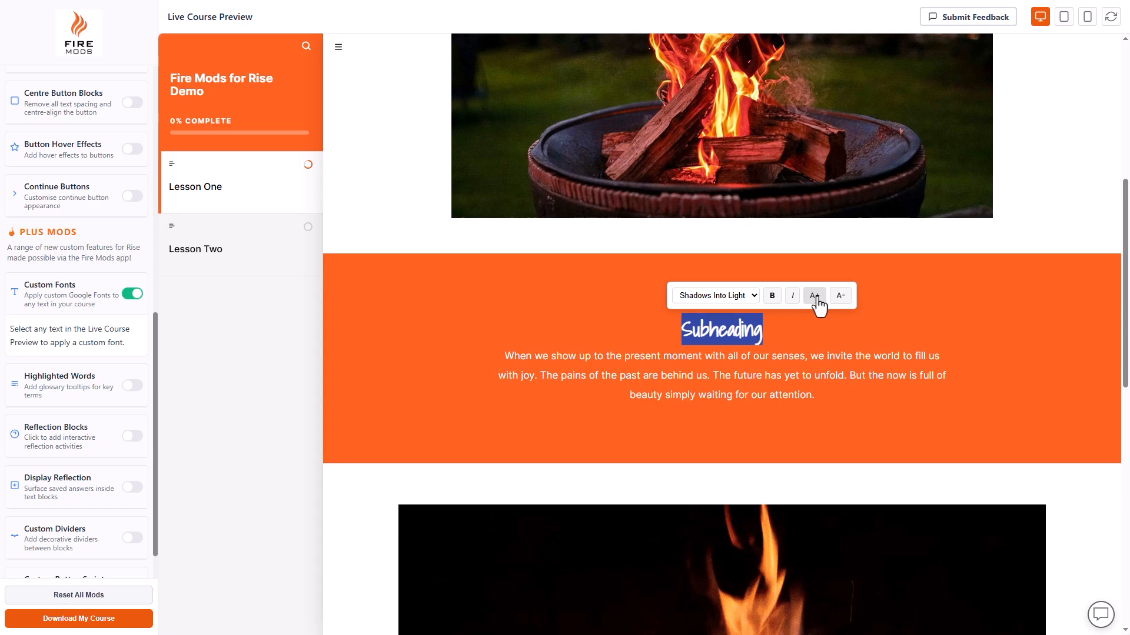
{"action": "left_click", "coordinate": [815, 297]}
{"action": "left_click", "coordinate": [815, 298]}
{"action": "left_click", "coordinate": [816, 297]}
{"action": "left_click", "coordinate": [815, 297]}
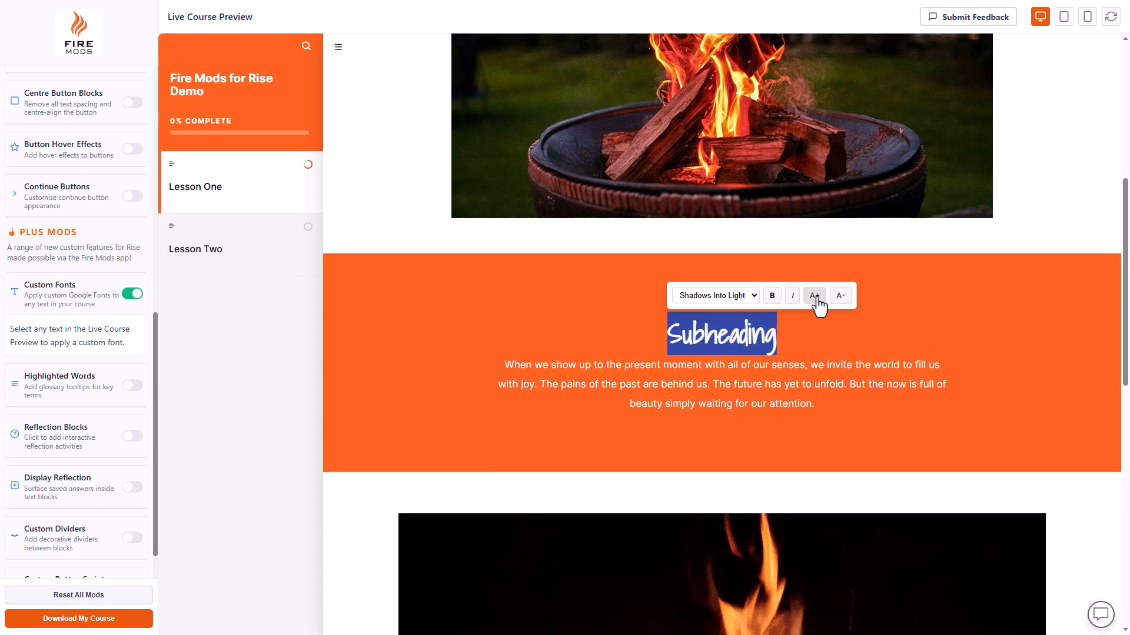
{"action": "left_click", "coordinate": [815, 298]}
{"action": "left_click", "coordinate": [816, 298]}
{"action": "left_click", "coordinate": [752, 357]}
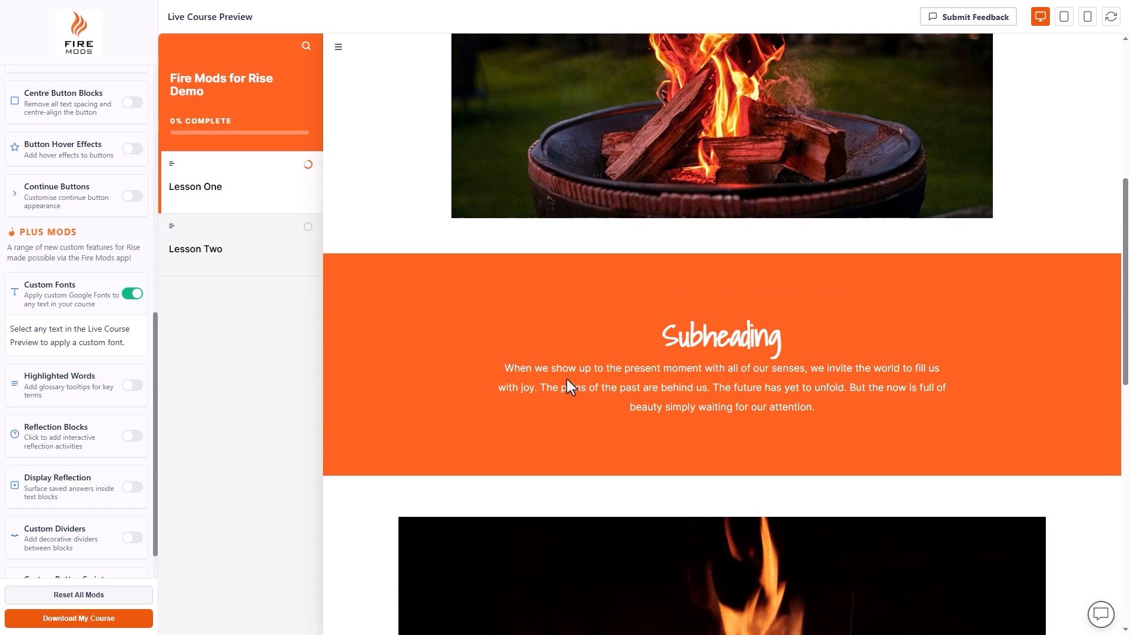
Make the words "present moment" bold in the orange block's paragraph
{"action": "left_click_drag", "start_coordinate": [623, 371], "coordinate": [703, 372]}
{"action": "left_click", "coordinate": [730, 346]}
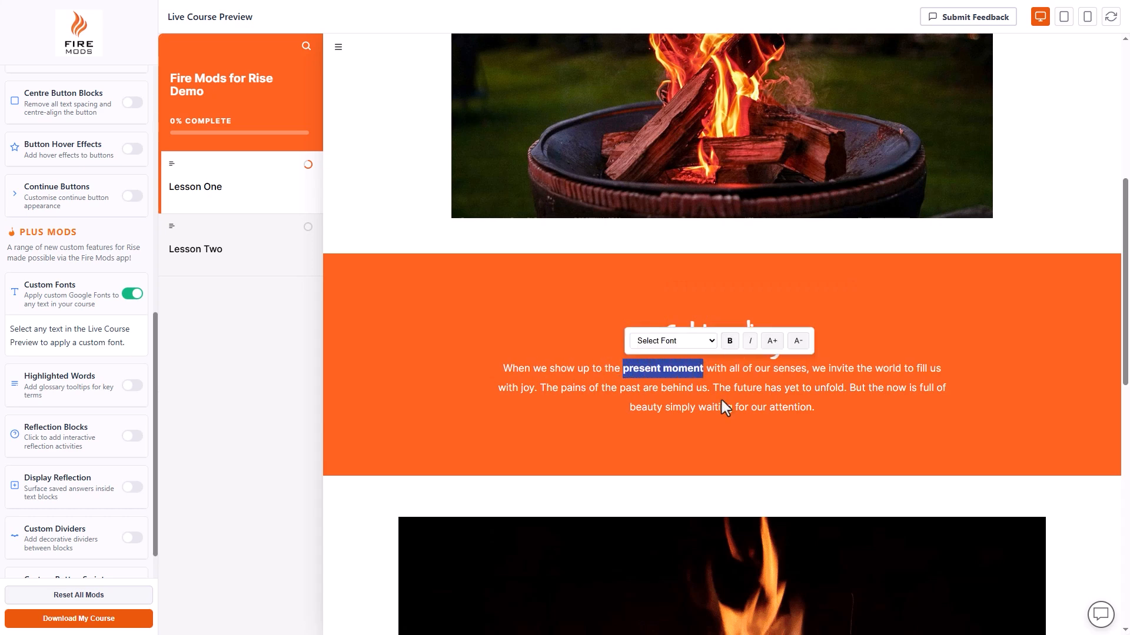
{"action": "left_click", "coordinate": [645, 374]}
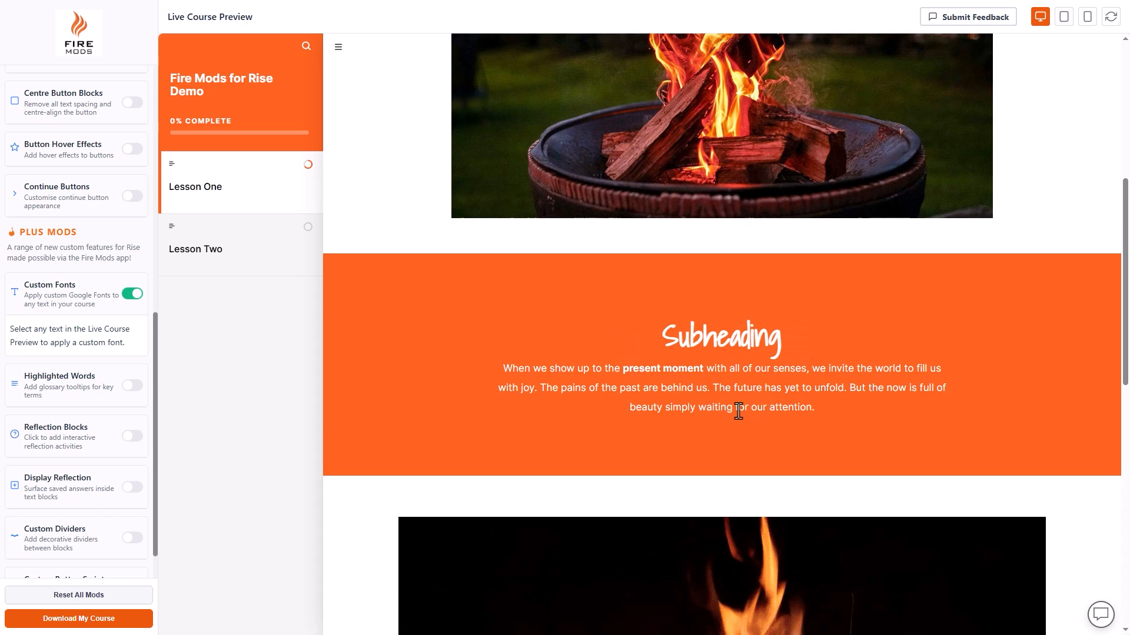
Italicise "waiting for our attention." at the end of the orange block's paragraph
{"action": "left_click_drag", "start_coordinate": [700, 411], "coordinate": [817, 412]}
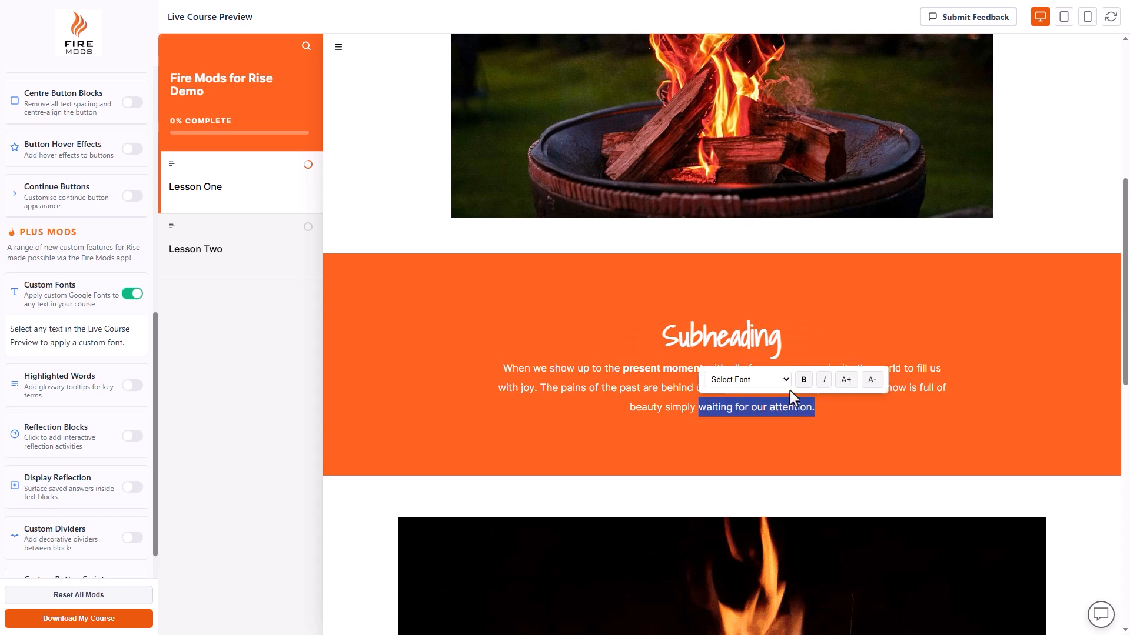
{"action": "left_click", "coordinate": [822, 378]}
{"action": "left_click", "coordinate": [842, 385]}
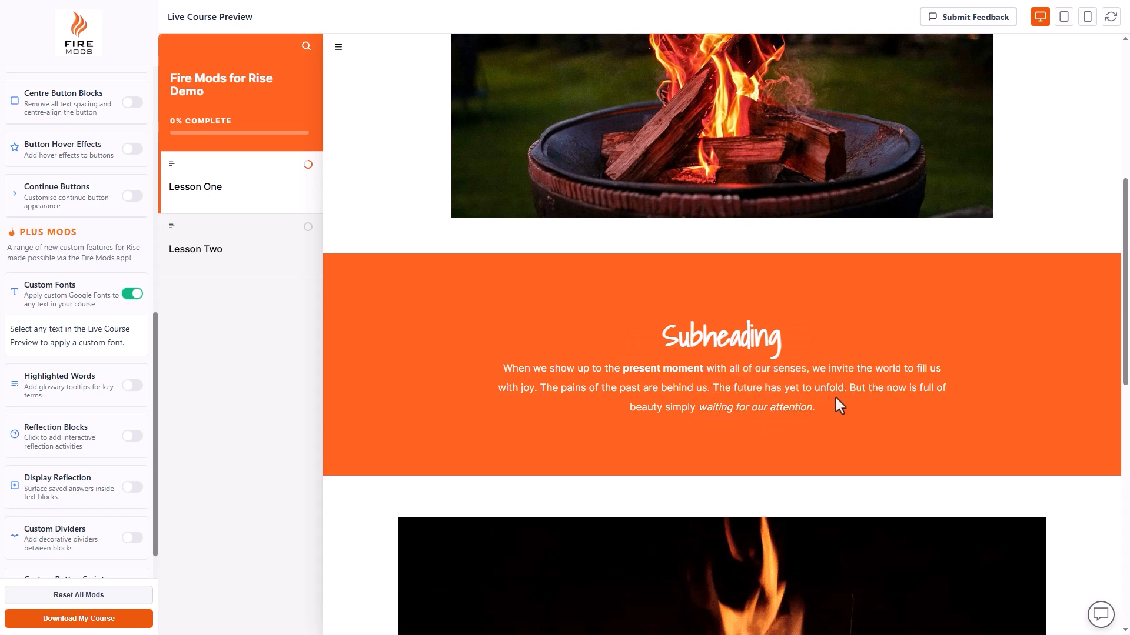
Enable the Custom Background mod for the course
{"action": "left_click_drag", "start_coordinate": [1126, 310], "coordinate": [1127, 171]}
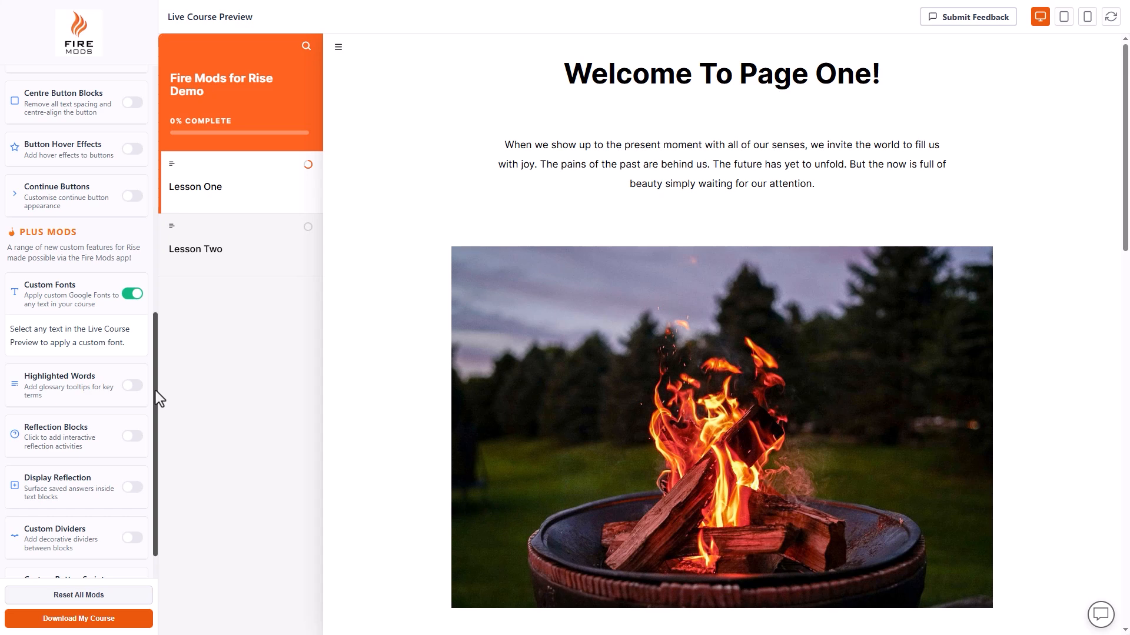
{"action": "left_click_drag", "start_coordinate": [155, 391], "coordinate": [154, 252]}
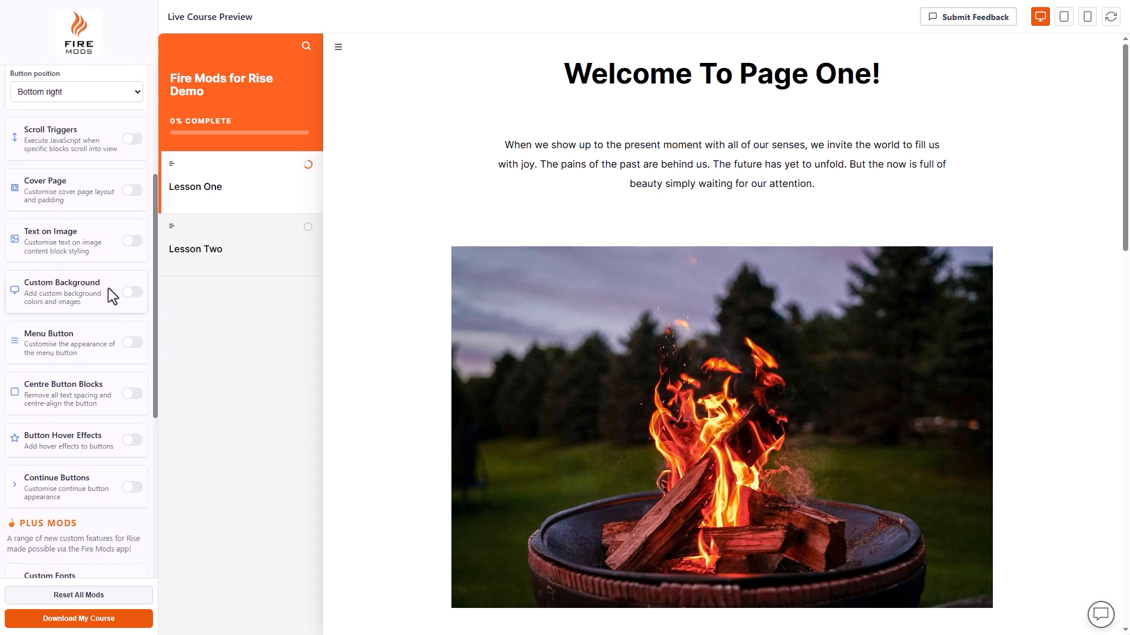
{"action": "left_click", "coordinate": [131, 291]}
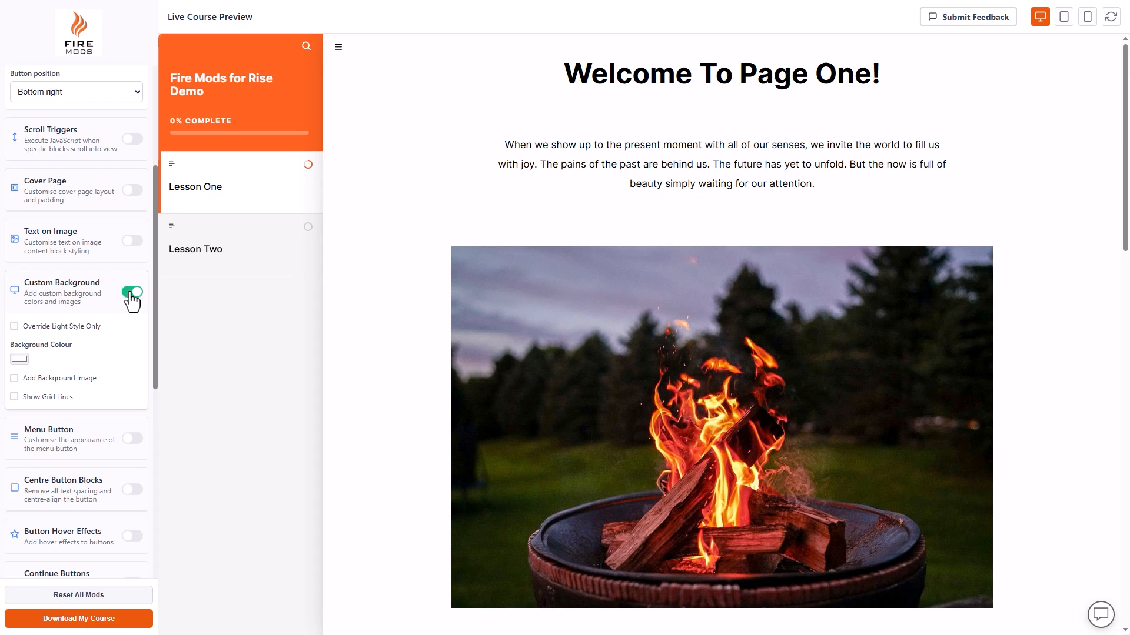
Set the custom background colour to pale cream (RGB 255, 249, 240), and shift it to a very pale pink
{"action": "left_click", "coordinate": [19, 360]}
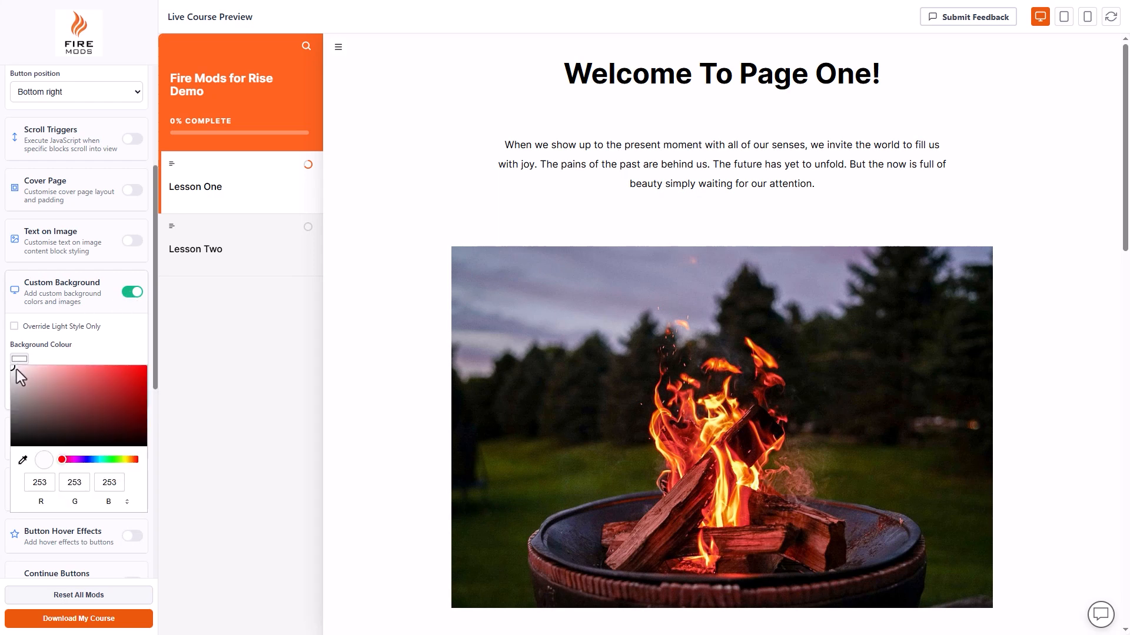
{"action": "left_click", "coordinate": [130, 459]}
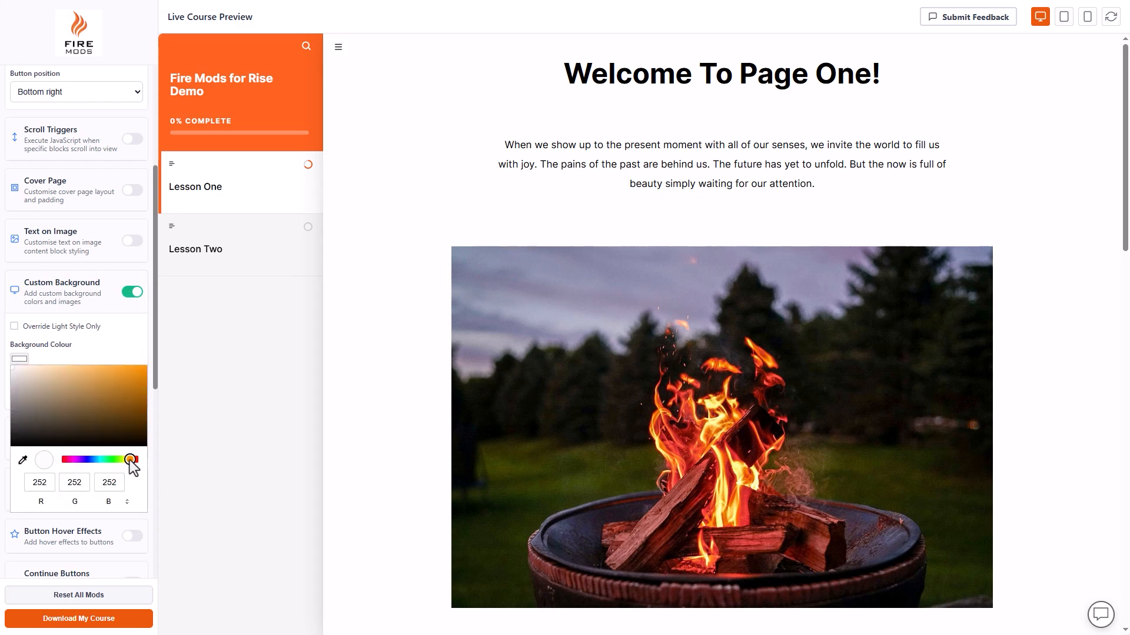
{"action": "left_click", "coordinate": [15, 367]}
{"action": "left_click", "coordinate": [153, 351]}
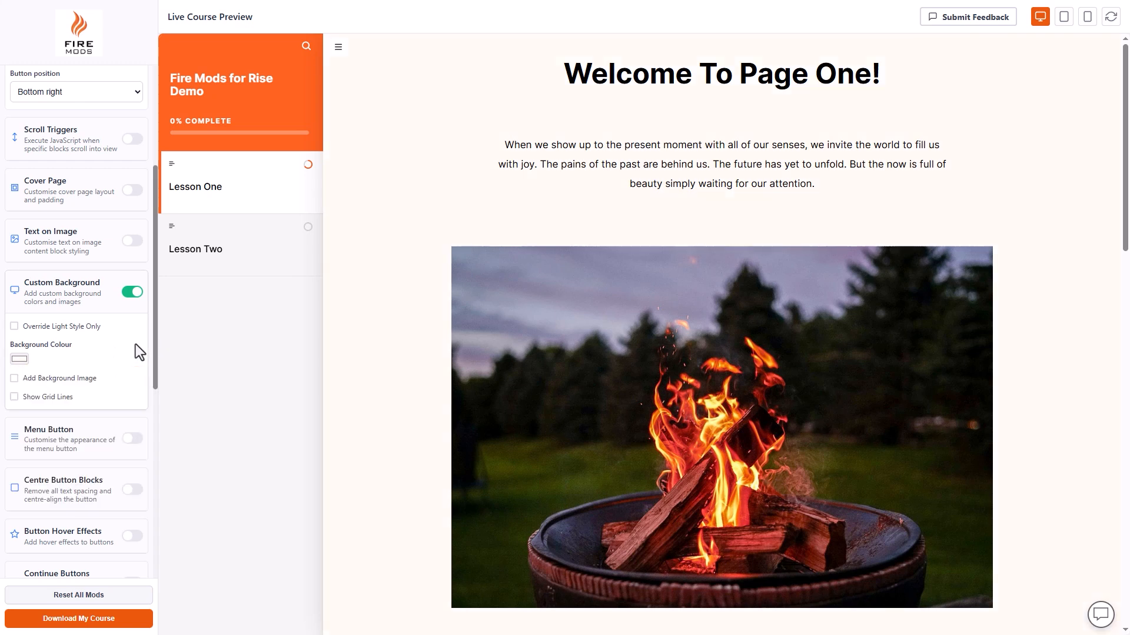
{"action": "left_click", "coordinate": [18, 360]}
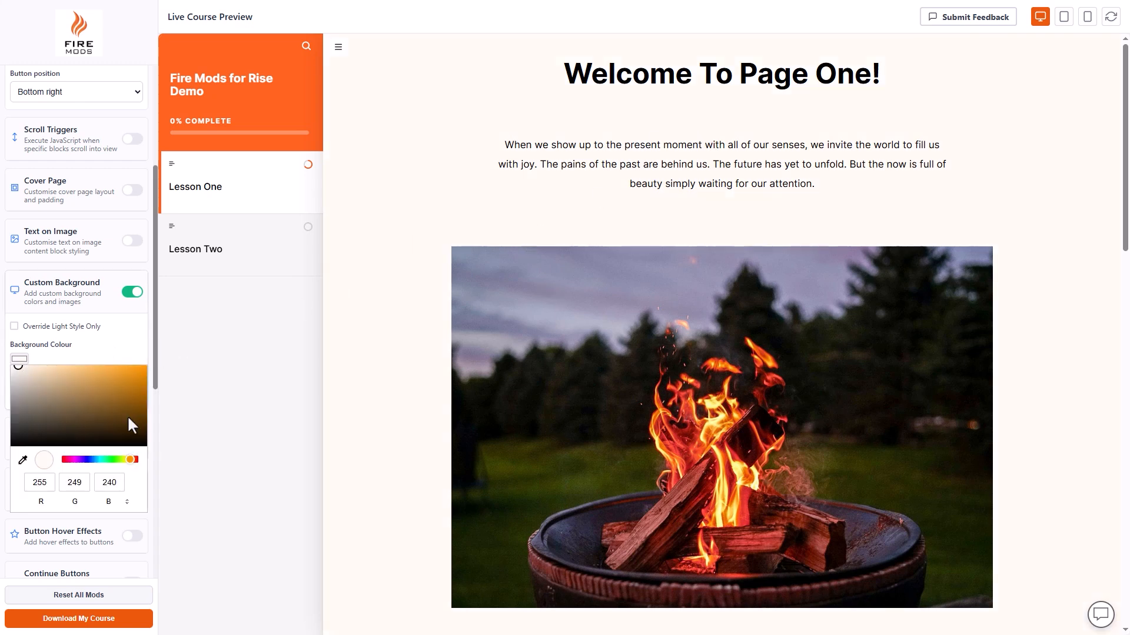
{"action": "left_click", "coordinate": [376, 264]}
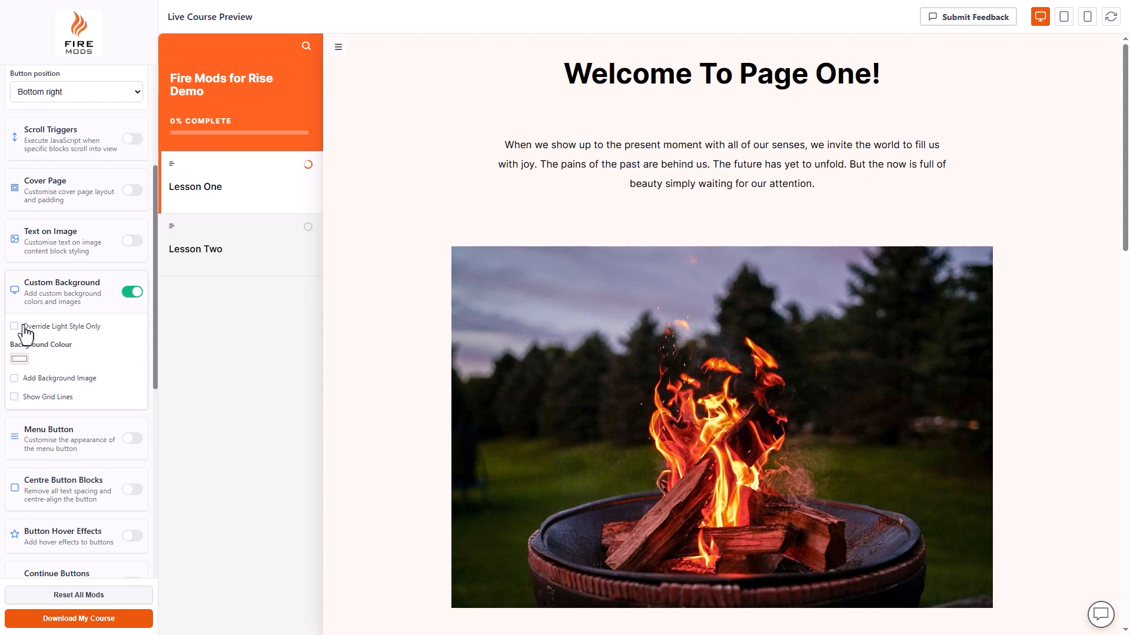
Review the background across the page's blocks and restrict the override to light style only
{"action": "scroll", "coordinate": [704, 313], "scroll_direction": "down", "scroll_amount": 8}
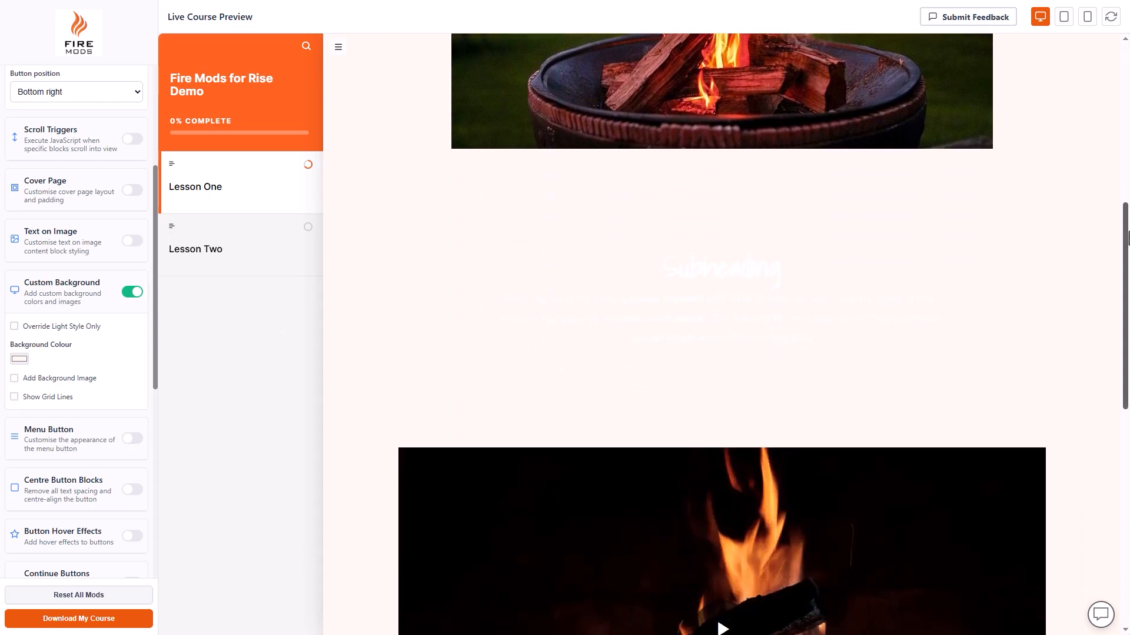
{"action": "left_click_drag", "start_coordinate": [1126, 294], "coordinate": [1126, 510]}
{"action": "scroll", "coordinate": [776, 265], "scroll_direction": "up", "scroll_amount": 10}
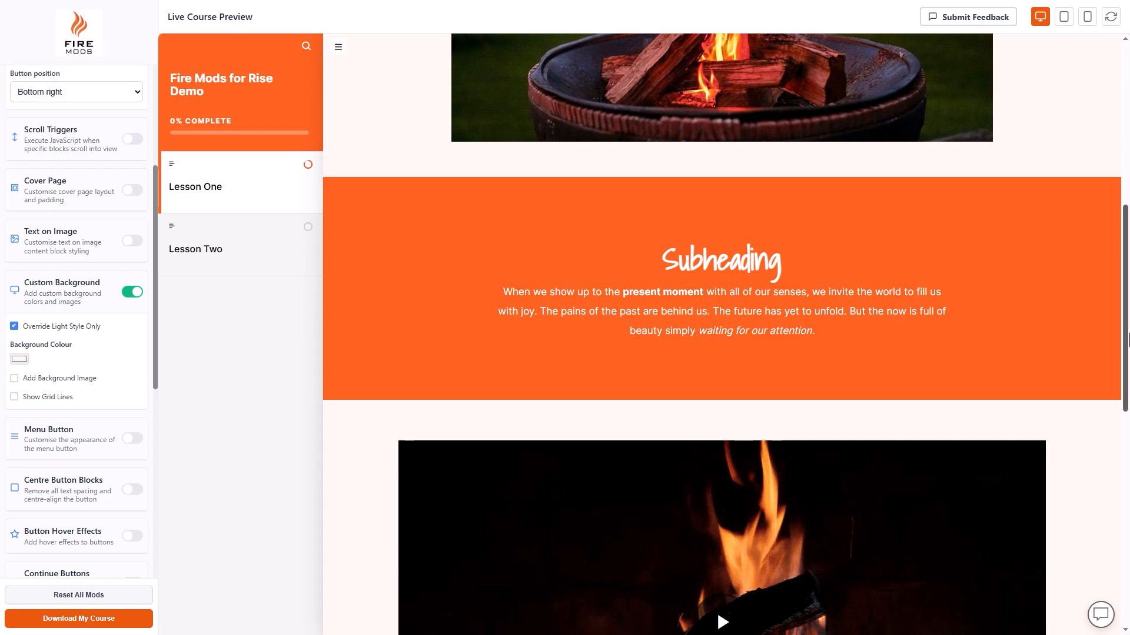
{"action": "left_click_drag", "start_coordinate": [1127, 355], "coordinate": [1128, 317]}
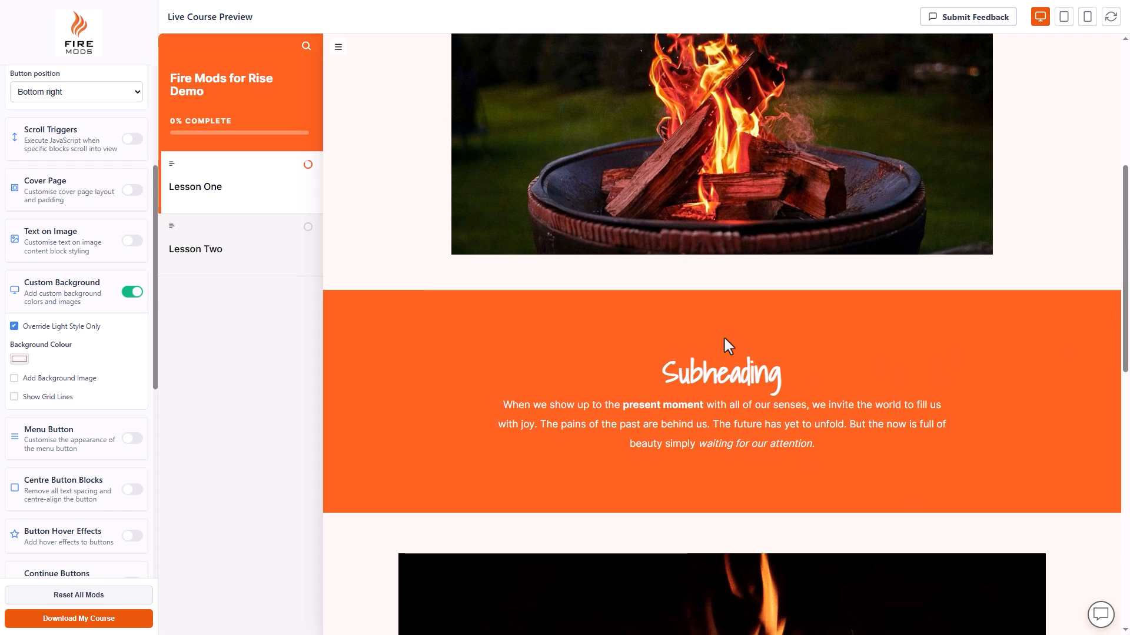
Add a background image to the custom background and set its opacity to 30%
{"action": "left_click", "coordinate": [52, 380]}
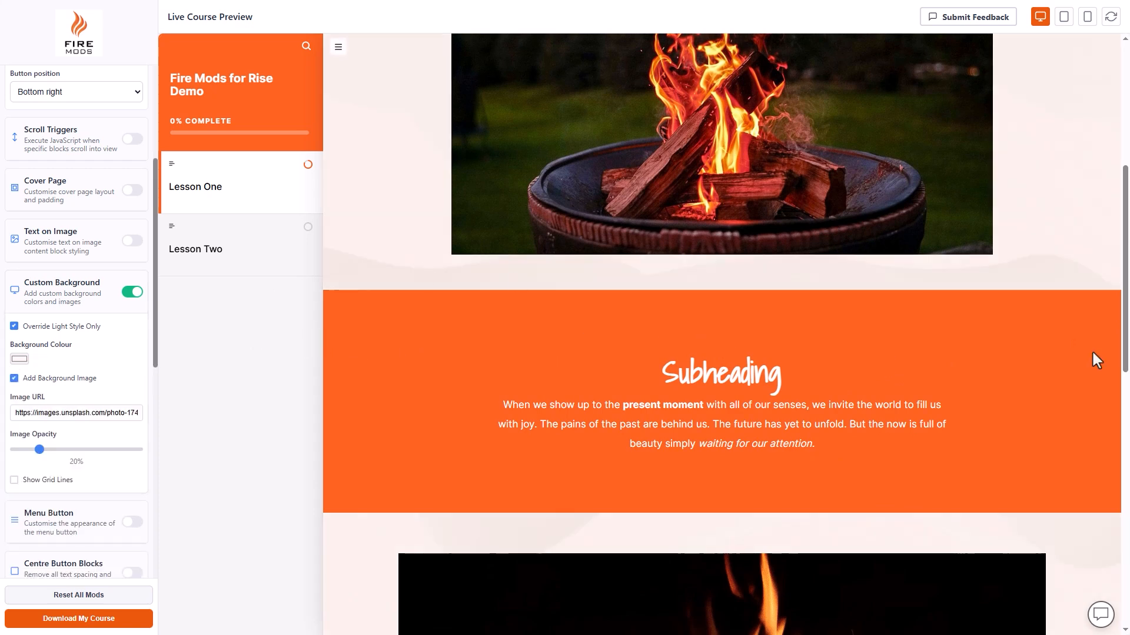
{"action": "scroll", "coordinate": [461, 381], "scroll_direction": "up", "scroll_amount": 6}
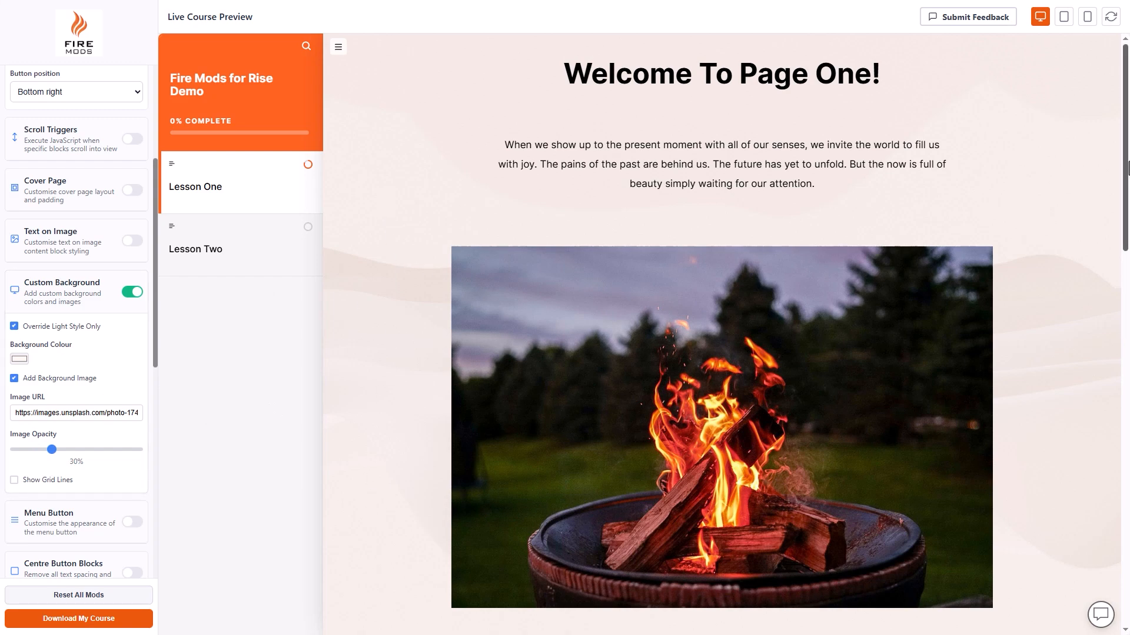
Show grid lines over the custom background and check them on the Lesson One page
{"action": "mouse_move", "coordinate": [1125, 174]}
{"action": "left_mouse_down"}
{"action": "mouse_move", "coordinate": [1128, 489]}
{"action": "mouse_move", "coordinate": [1126, 170]}
{"action": "left_mouse_up"}
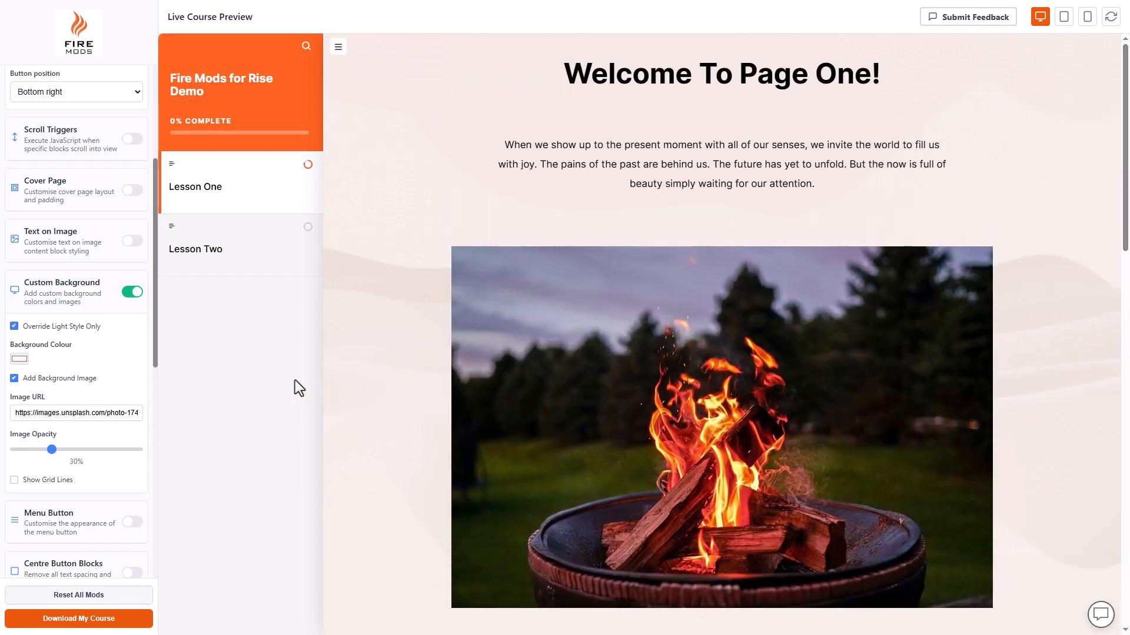
{"action": "left_click", "coordinate": [52, 481]}
{"action": "mouse_move", "coordinate": [1125, 136]}
{"action": "left_mouse_down"}
{"action": "mouse_move", "coordinate": [1128, 565]}
{"action": "mouse_move", "coordinate": [1116, 146]}
{"action": "left_mouse_up"}
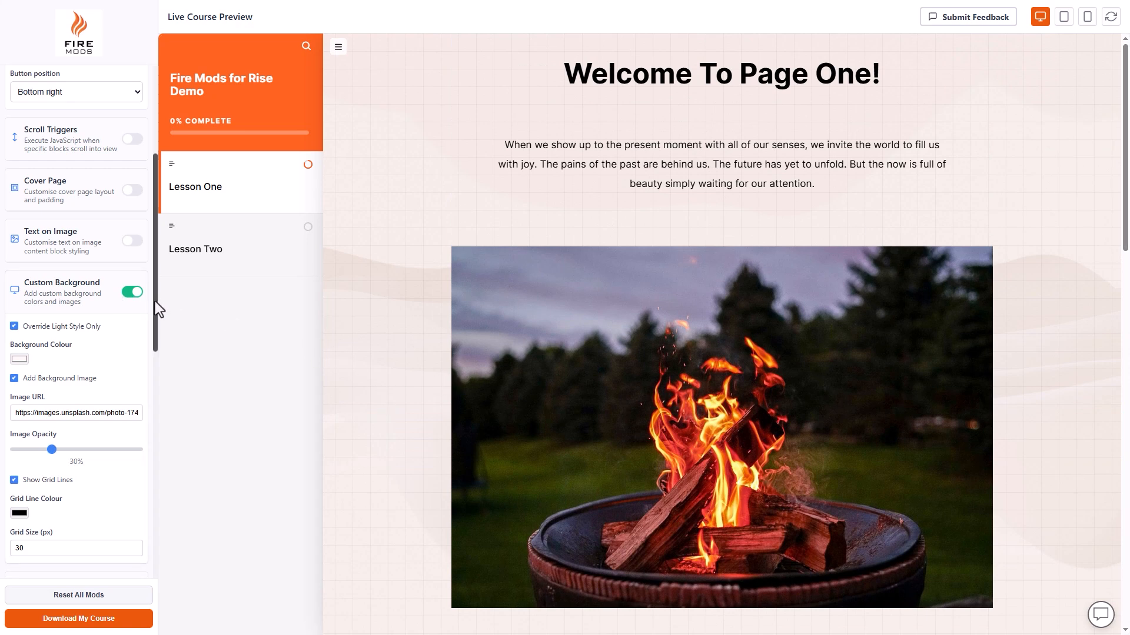
Enable the Reflection Blocks mod and insert a reflection block between the testimonial carousel and the continue button in Lesson One
{"action": "left_click_drag", "start_coordinate": [154, 302], "coordinate": [151, 545]}
{"action": "left_click_drag", "start_coordinate": [1125, 253], "coordinate": [1128, 618]}
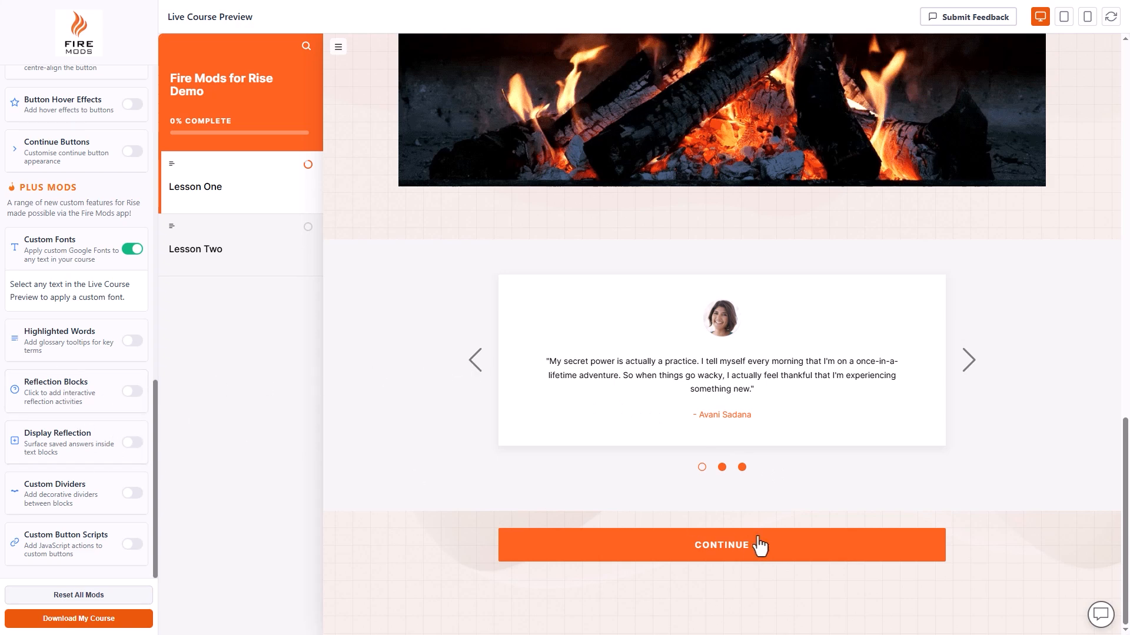
{"action": "left_click", "coordinate": [139, 392]}
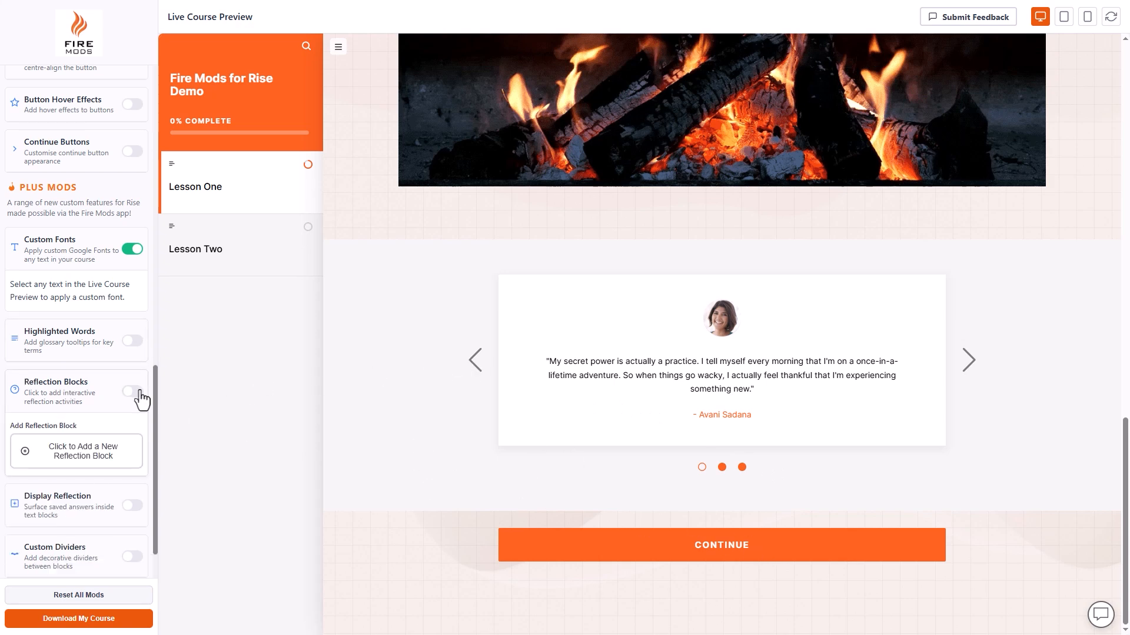
{"action": "left_click", "coordinate": [114, 438]}
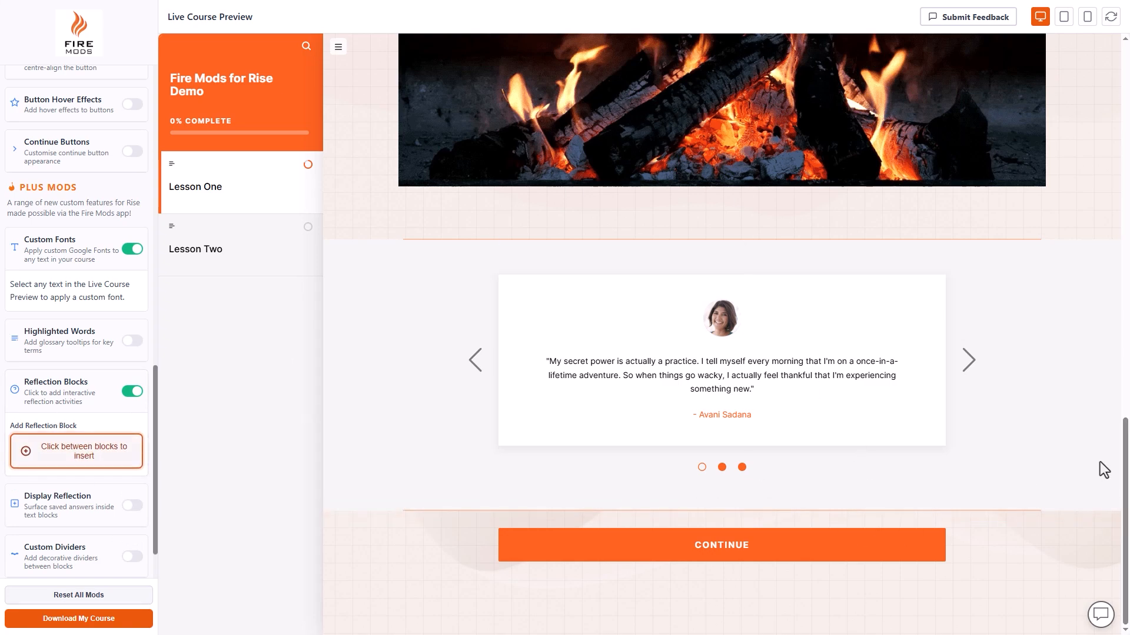
{"action": "scroll", "coordinate": [824, 412], "scroll_direction": "up", "scroll_amount": 8}
{"action": "mouse_move", "coordinate": [728, 368]}
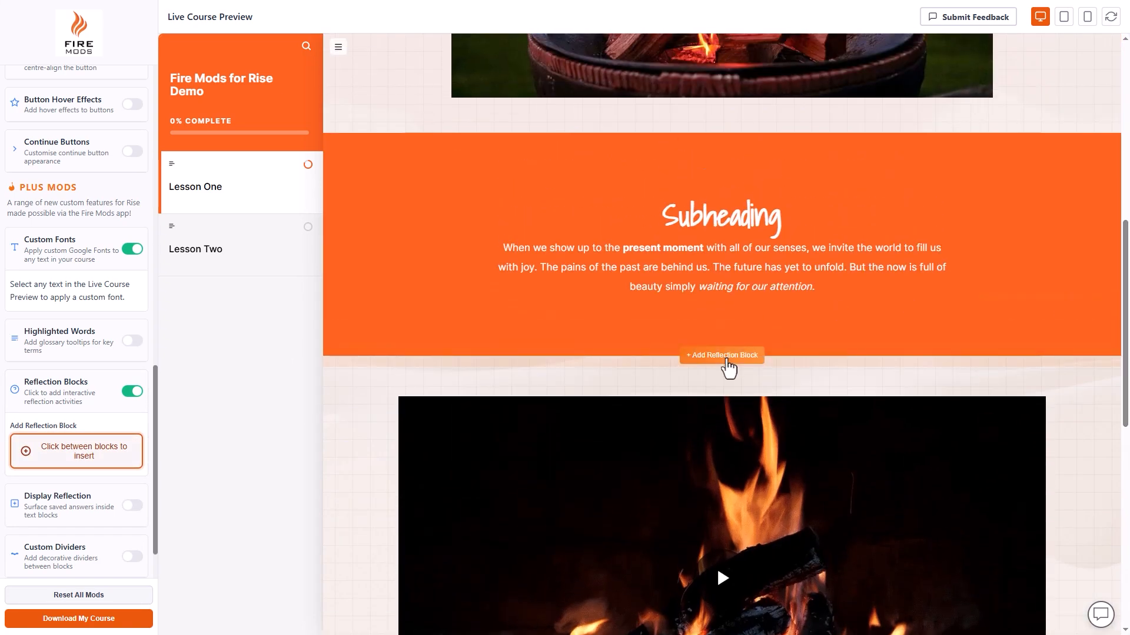
{"action": "scroll", "coordinate": [729, 368], "scroll_direction": "up", "scroll_amount": 8}
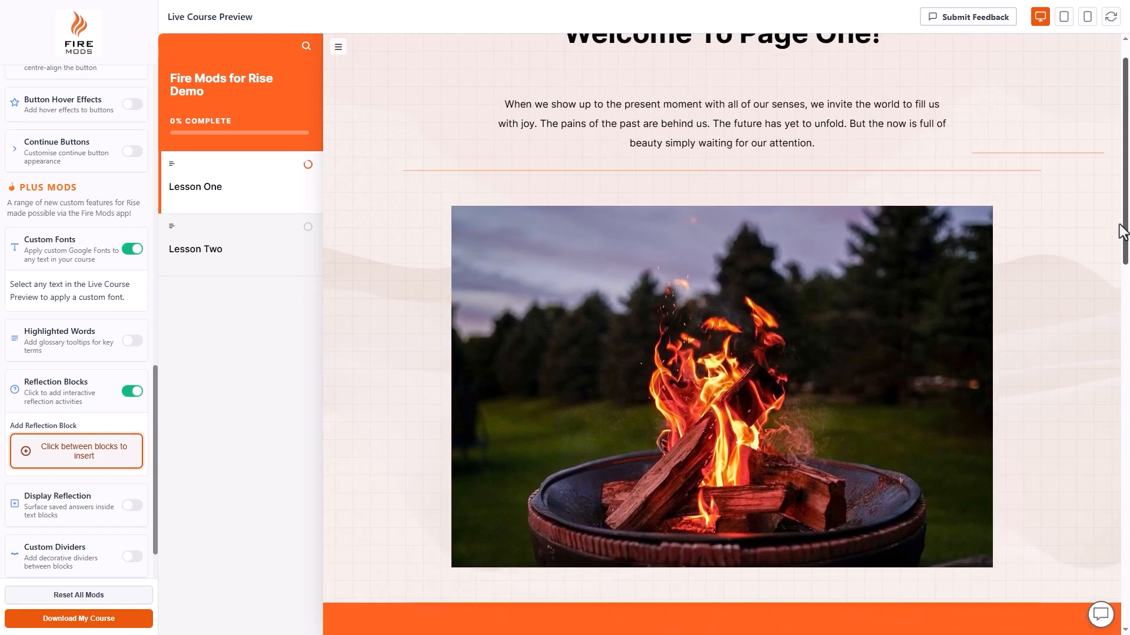
{"action": "scroll", "coordinate": [717, 157], "scroll_direction": "down", "scroll_amount": 10}
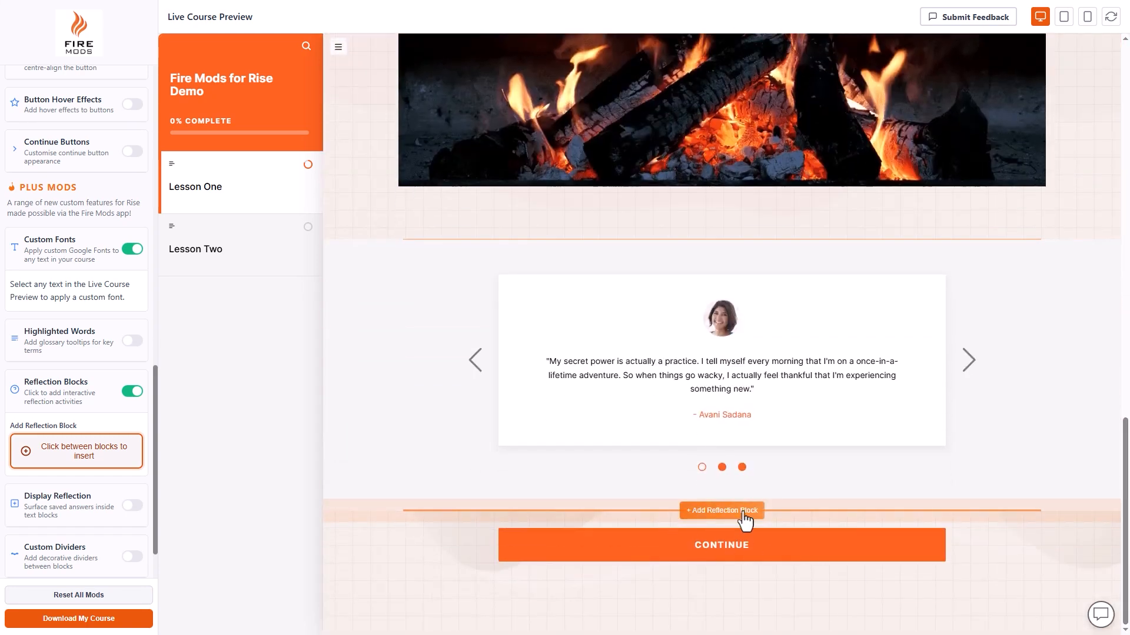
{"action": "left_click", "coordinate": [742, 513]}
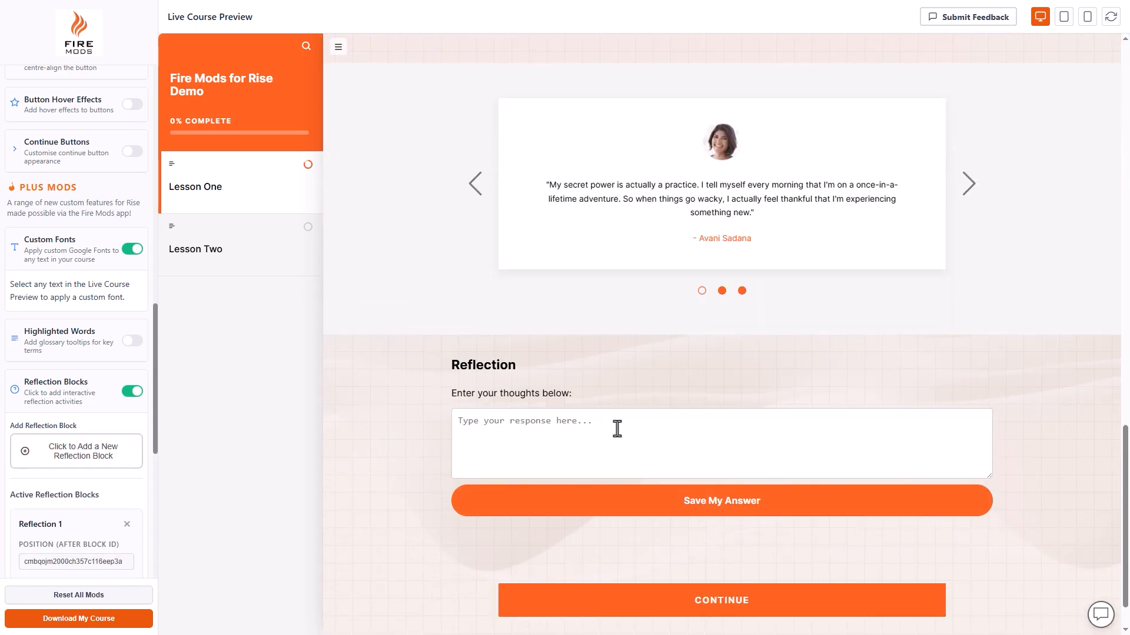
Centre-align the new reflection block and set its title to "Tell us your thoughts"
{"action": "left_click_drag", "start_coordinate": [155, 403], "coordinate": [151, 516]}
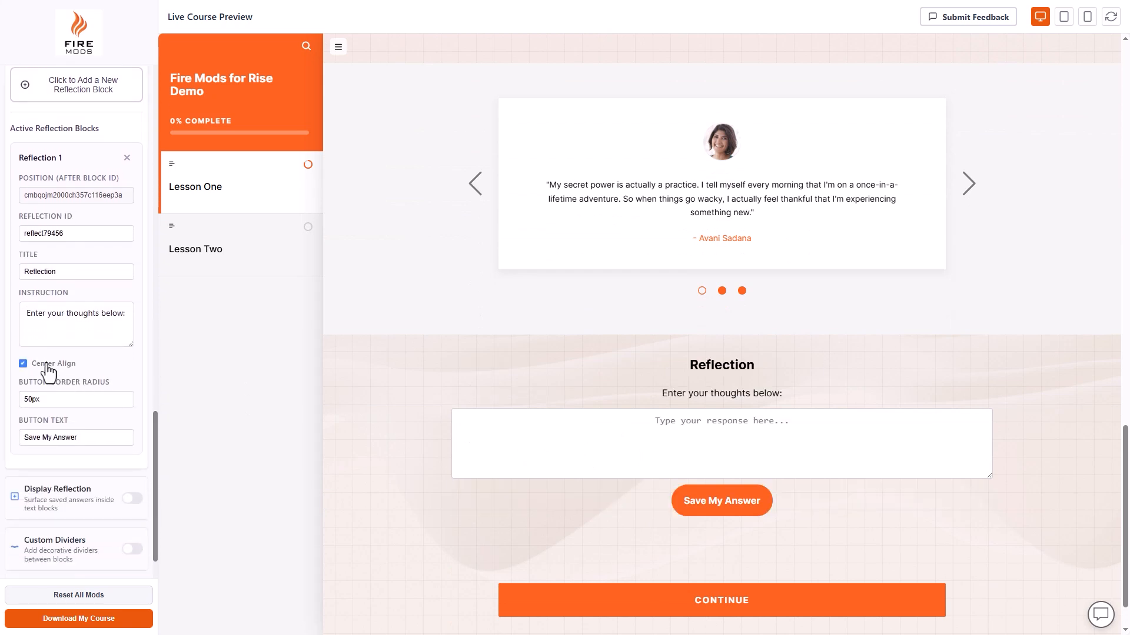
{"action": "left_click_drag", "start_coordinate": [75, 271], "coordinate": [3, 264]}
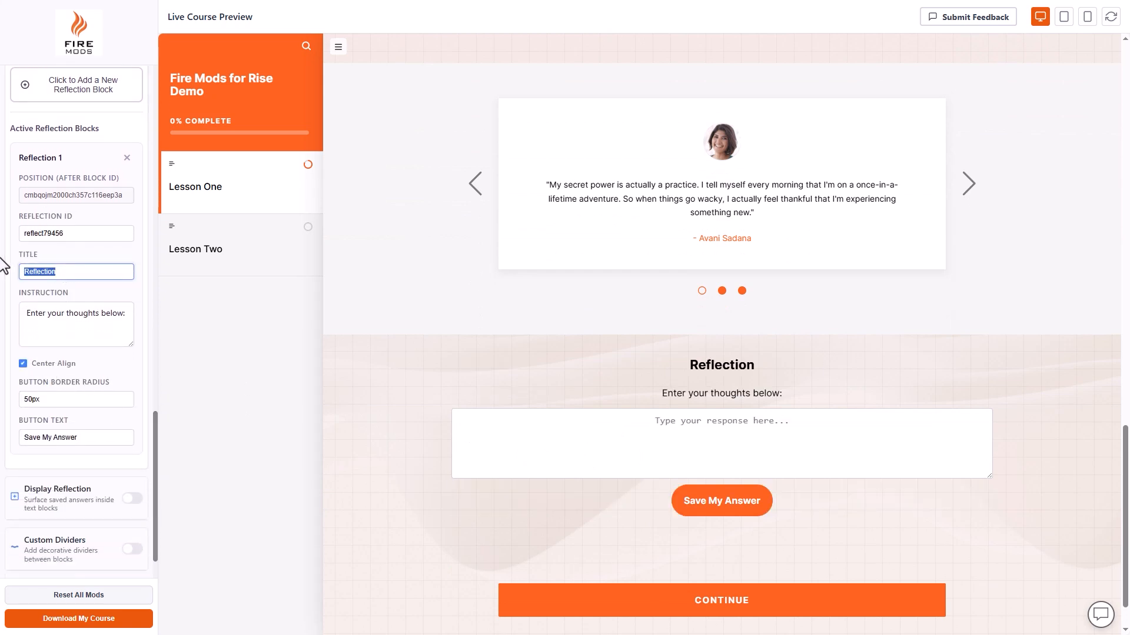
{"action": "type", "text": "Tell us your thoughts"}
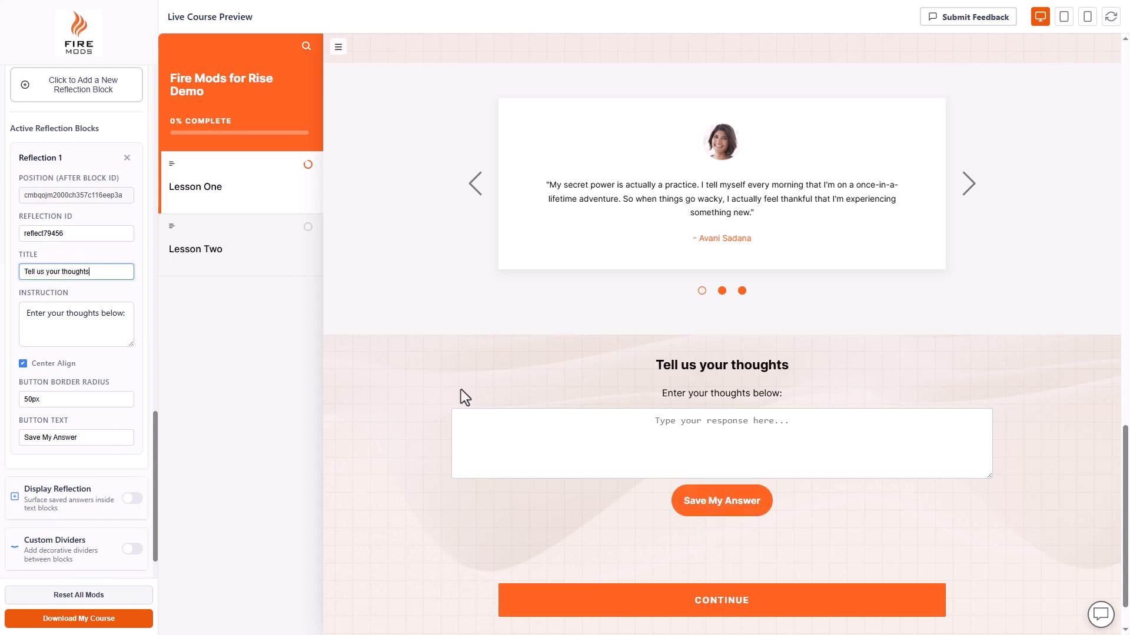
{"action": "scroll", "coordinate": [502, 383], "scroll_direction": "down", "scroll_amount": 1}
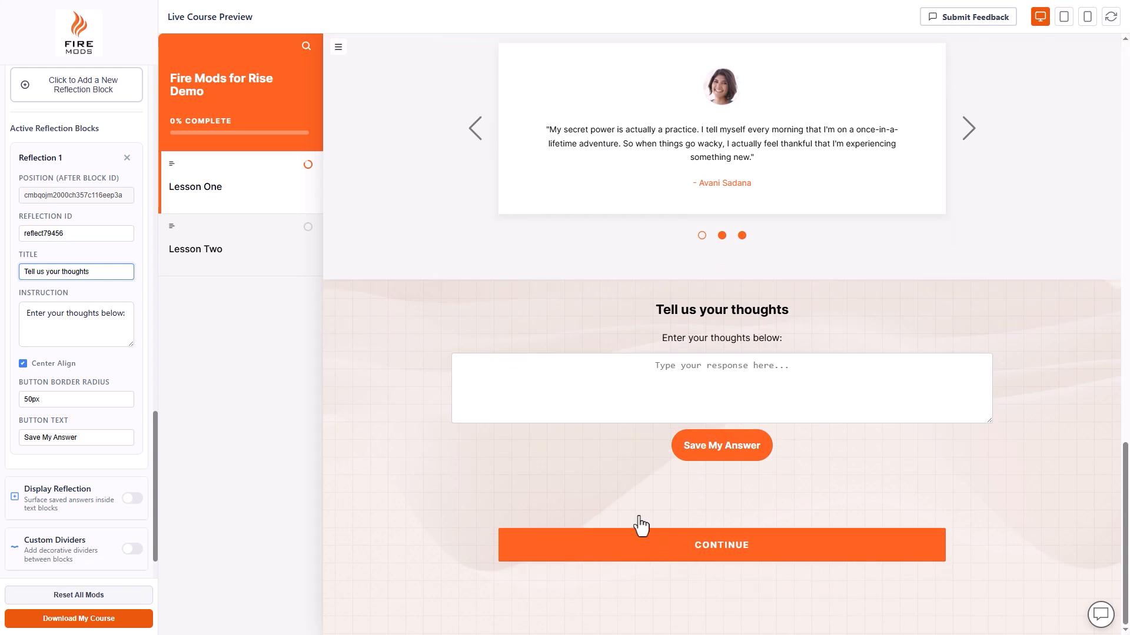
Enable the Continue Buttons and Button Hover Effects mods for the course
{"action": "left_click_drag", "start_coordinate": [154, 492], "coordinate": [157, 332]}
{"action": "left_click", "coordinate": [133, 331]}
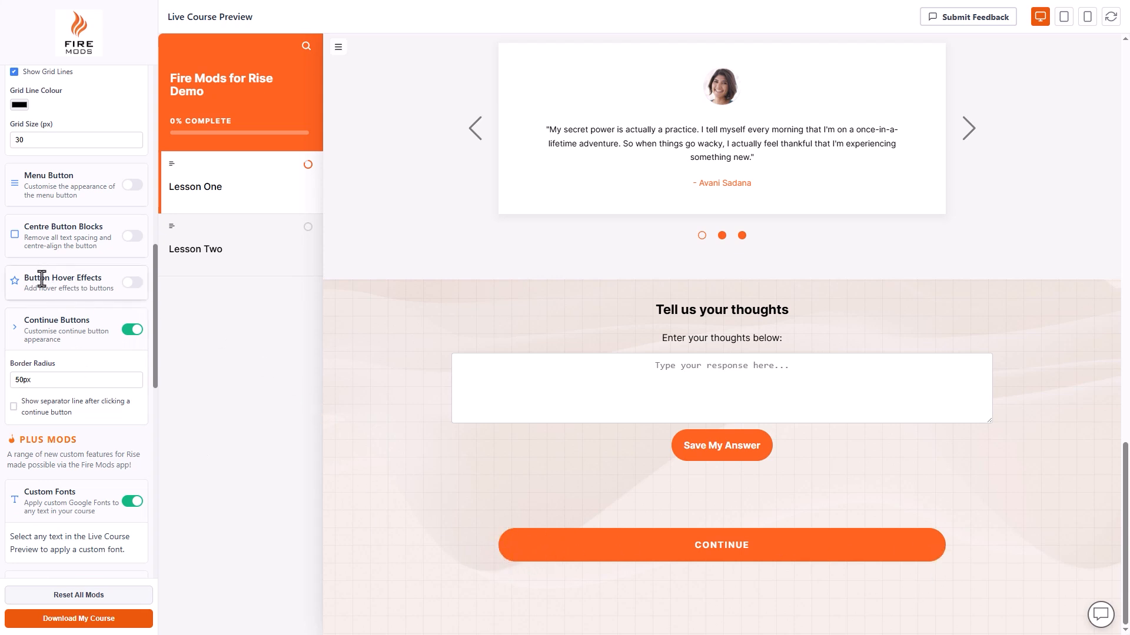
{"action": "left_click", "coordinate": [133, 283]}
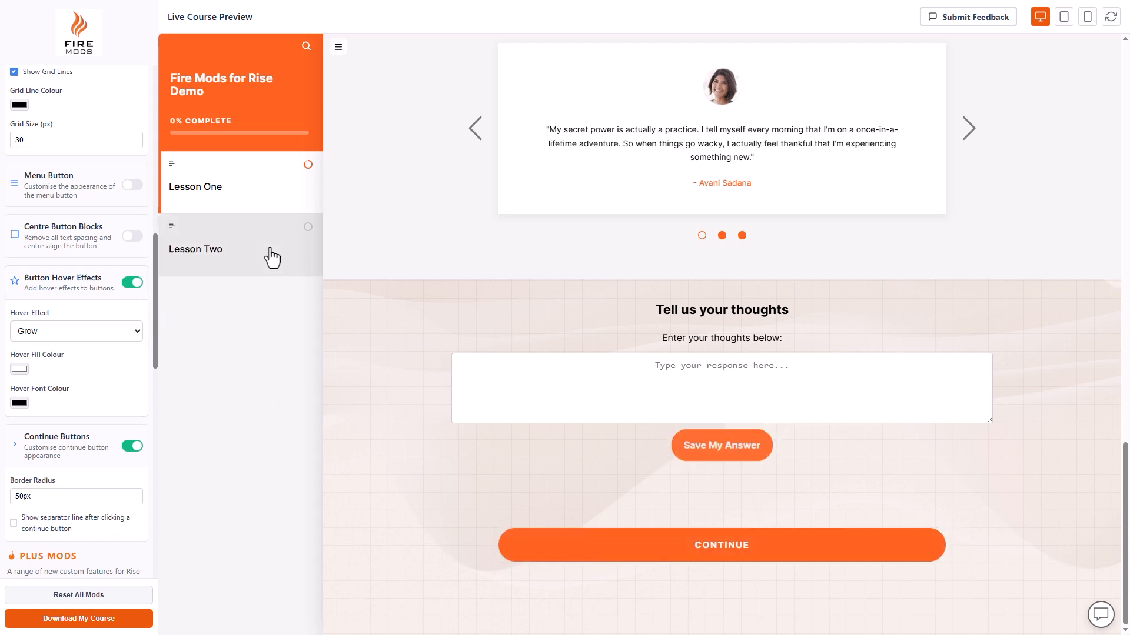
Enable the Display Reflection mod and place Reflection 1 at the "Such as right here:" text in Lesson Two
{"action": "left_click", "coordinate": [215, 260]}
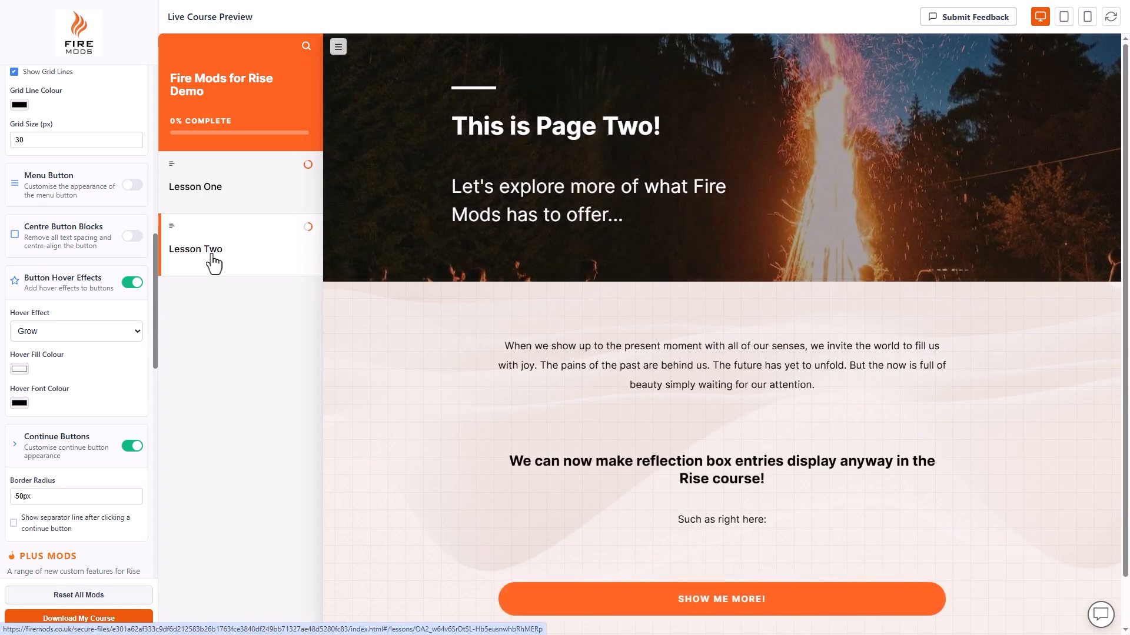
{"action": "mouse_move", "coordinate": [512, 465]}
{"action": "left_mouse_down"}
{"action": "mouse_move", "coordinate": [782, 461]}
{"action": "mouse_move", "coordinate": [767, 495]}
{"action": "mouse_move", "coordinate": [680, 517]}
{"action": "mouse_move", "coordinate": [582, 462]}
{"action": "mouse_move", "coordinate": [517, 462]}
{"action": "left_mouse_up"}
{"action": "left_click", "coordinate": [766, 497]}
{"action": "left_click", "coordinate": [736, 457]}
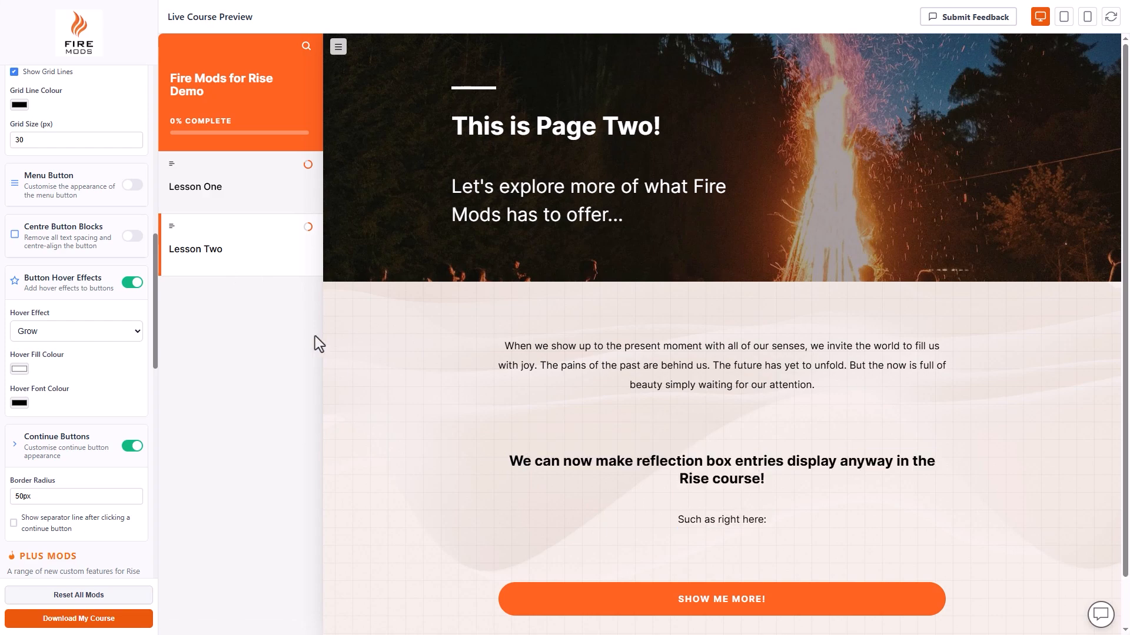
{"action": "left_click_drag", "start_coordinate": [157, 284], "coordinate": [149, 527]}
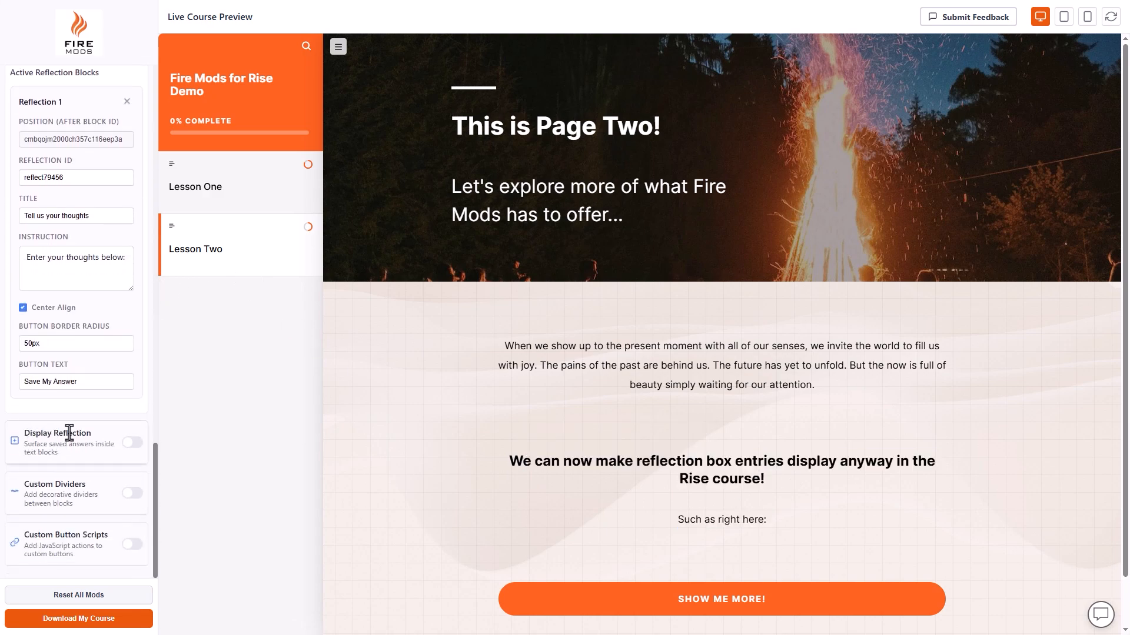
{"action": "left_click", "coordinate": [132, 444]}
{"action": "scroll", "coordinate": [101, 433], "scroll_direction": "down", "scroll_amount": 2}
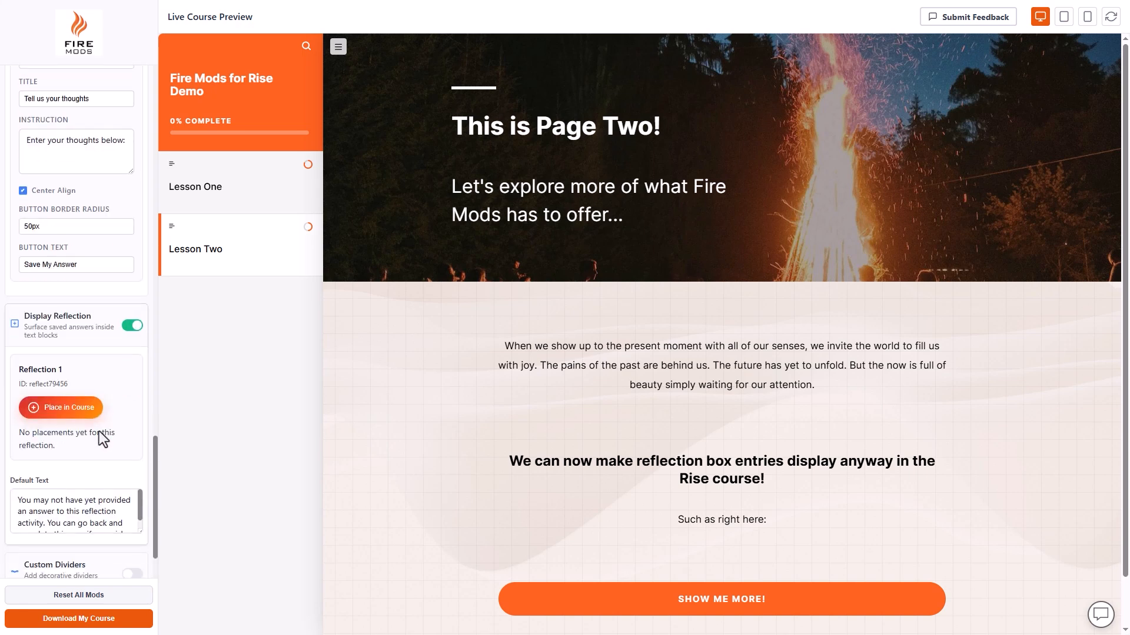
{"action": "left_click", "coordinate": [59, 410]}
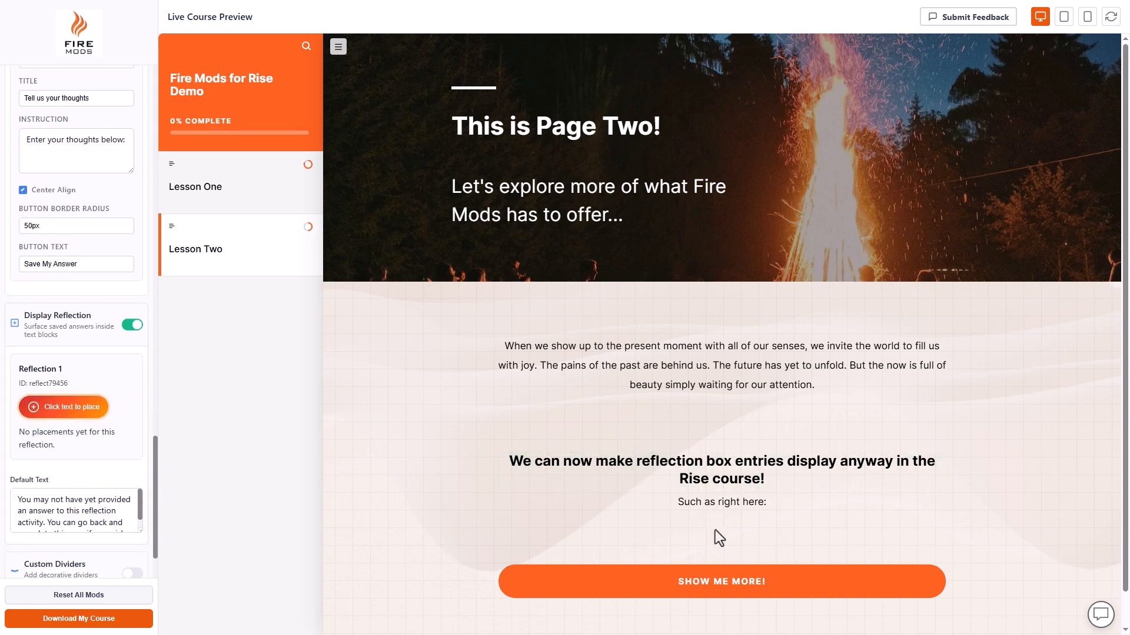
{"action": "left_click", "coordinate": [713, 502]}
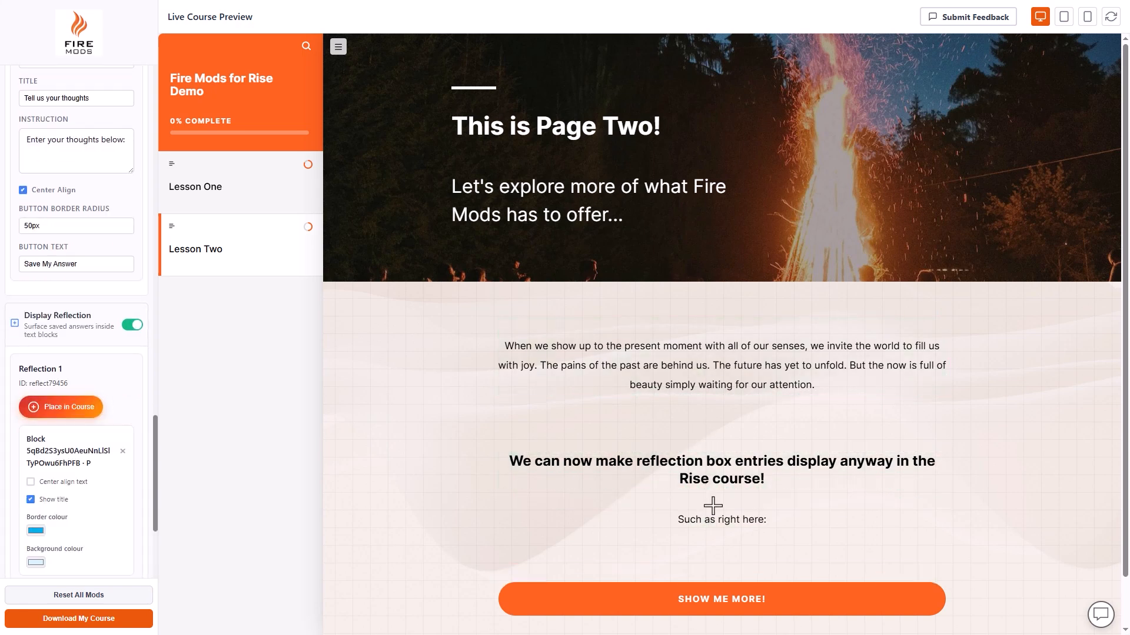
{"action": "scroll", "coordinate": [640, 418], "scroll_direction": "down", "scroll_amount": 2}
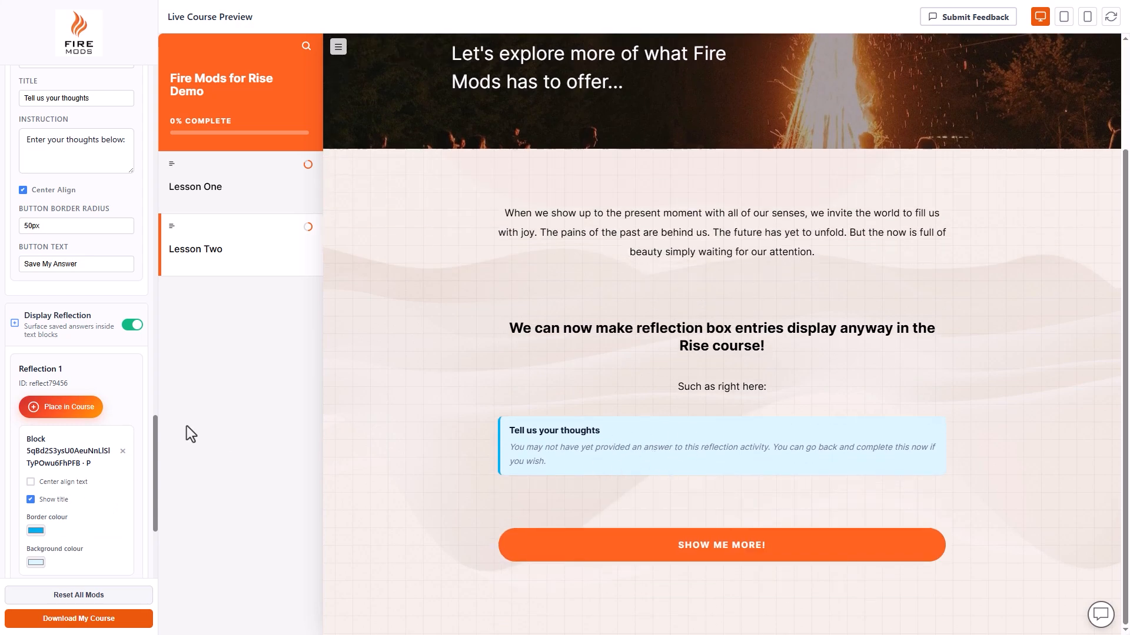
Centre-align the displayed reflection's text and sample the course button's orange (RGB 255, 99, 30) as its border colour
{"action": "scroll", "coordinate": [118, 421], "scroll_direction": "down", "scroll_amount": 3}
{"action": "left_click", "coordinate": [31, 306]}
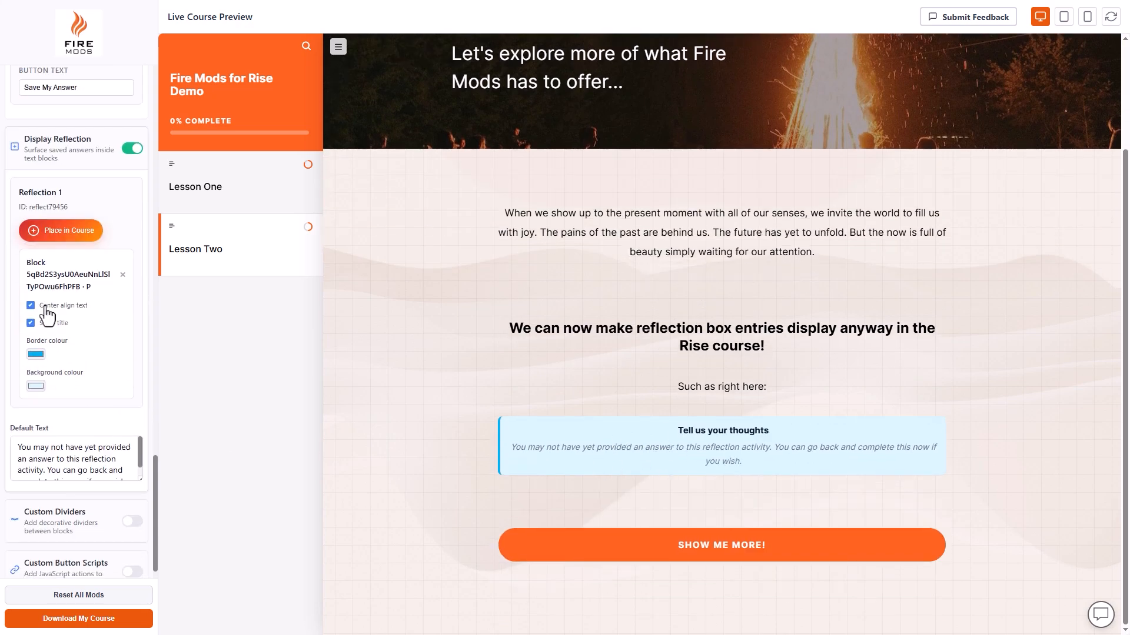
{"action": "left_click", "coordinate": [36, 353]}
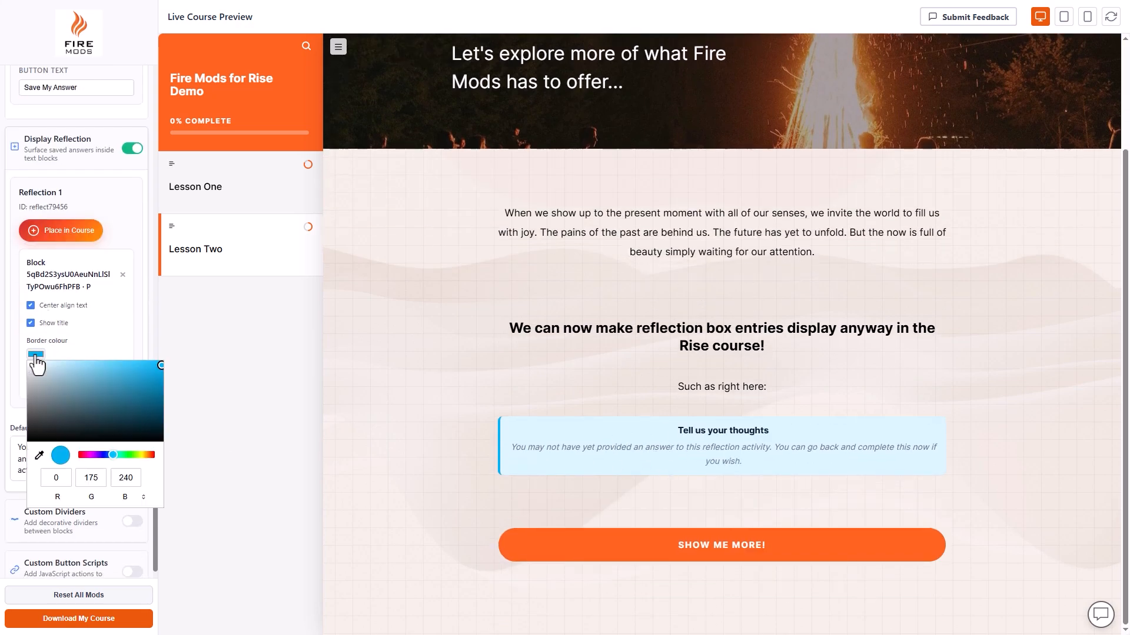
{"action": "left_click", "coordinate": [39, 455]}
{"action": "left_click", "coordinate": [547, 546]}
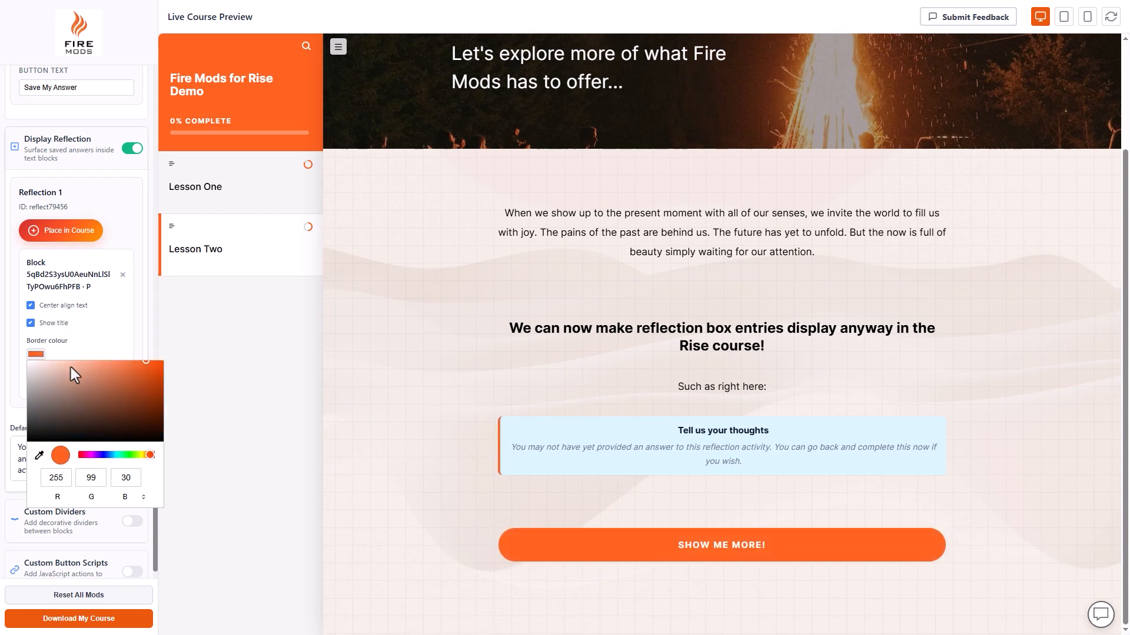
Set the displayed reflection's background colour to white (RGB 255, 255, 255) and hide its title
{"action": "left_click", "coordinate": [36, 387]}
{"action": "left_click", "coordinate": [30, 393]}
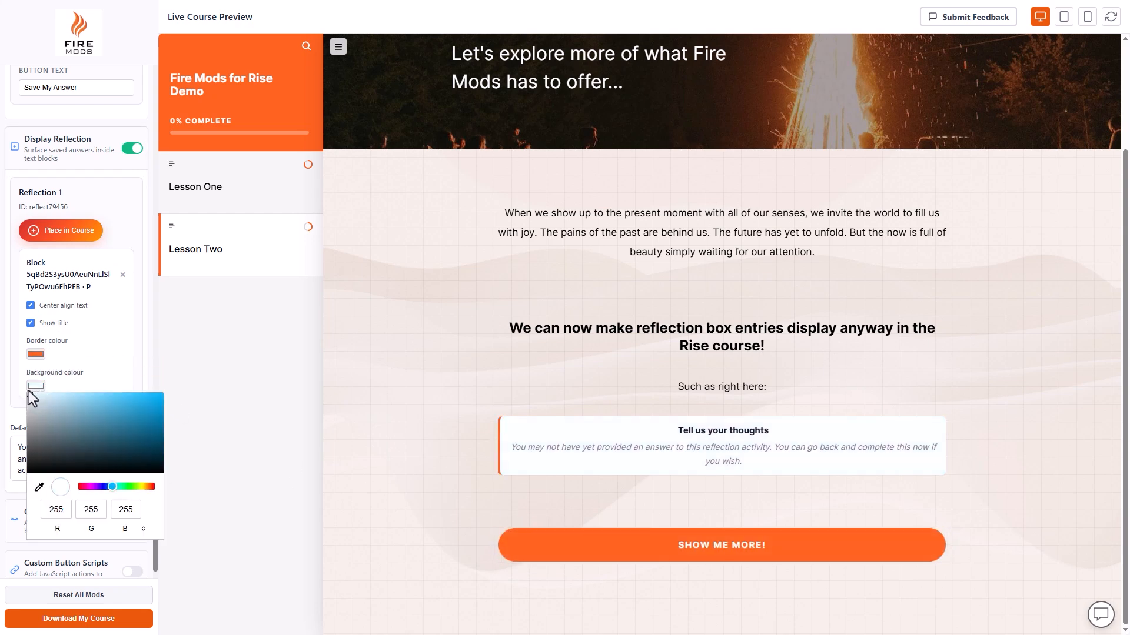
{"action": "left_click", "coordinate": [118, 350]}
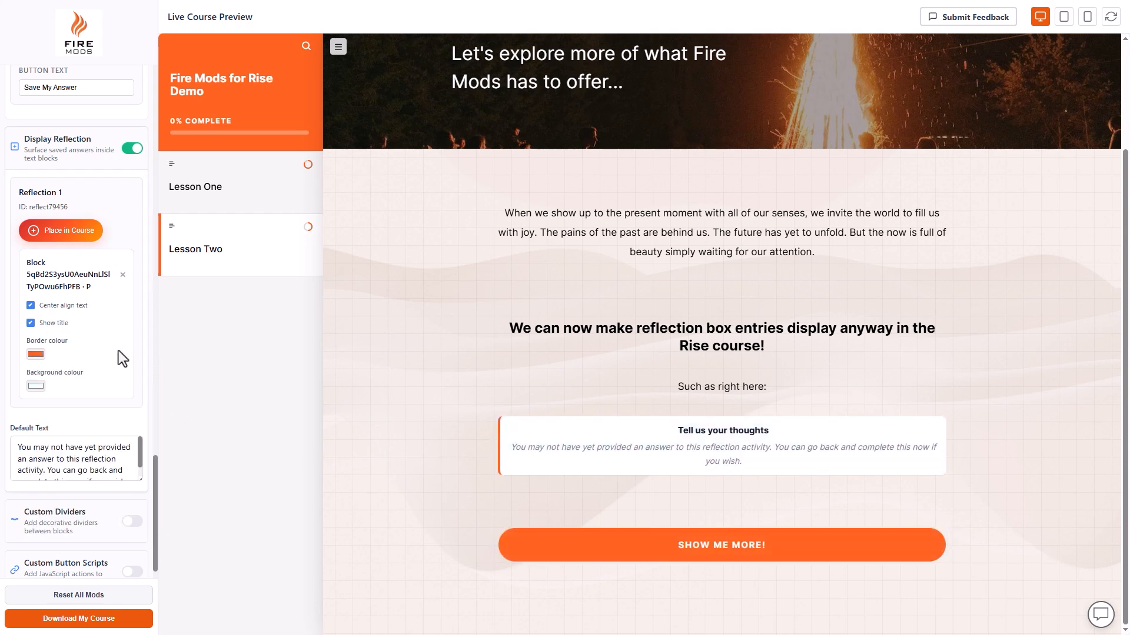
{"action": "left_click", "coordinate": [53, 324]}
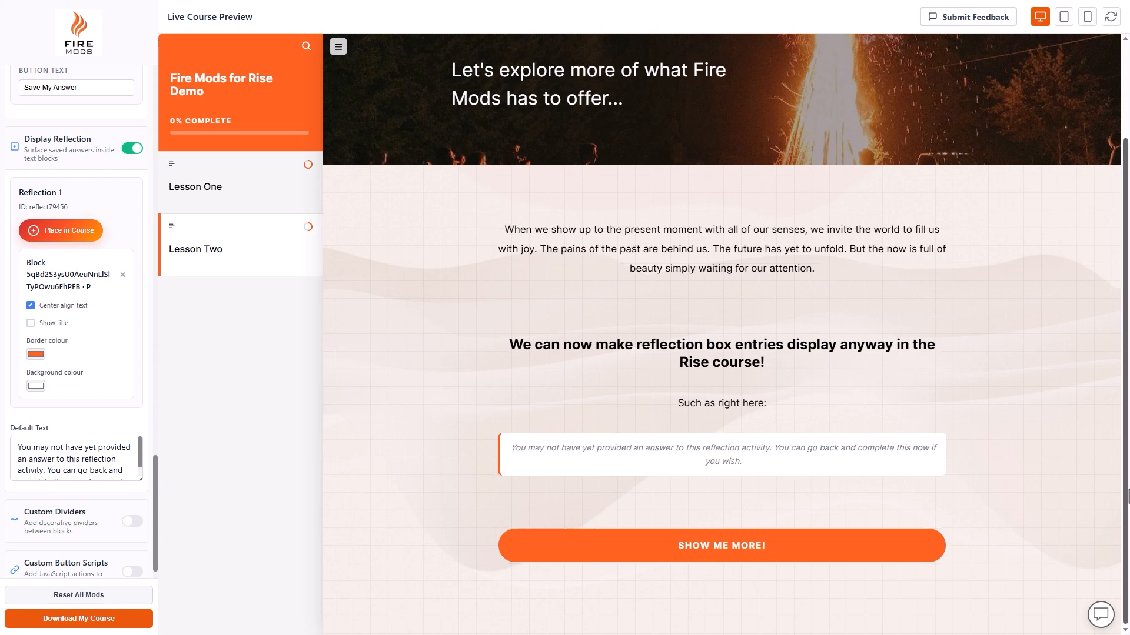
Enable the Text on Image mod and set its text block width to 100%
{"action": "scroll", "coordinate": [761, 266], "scroll_direction": "up", "scroll_amount": 2}
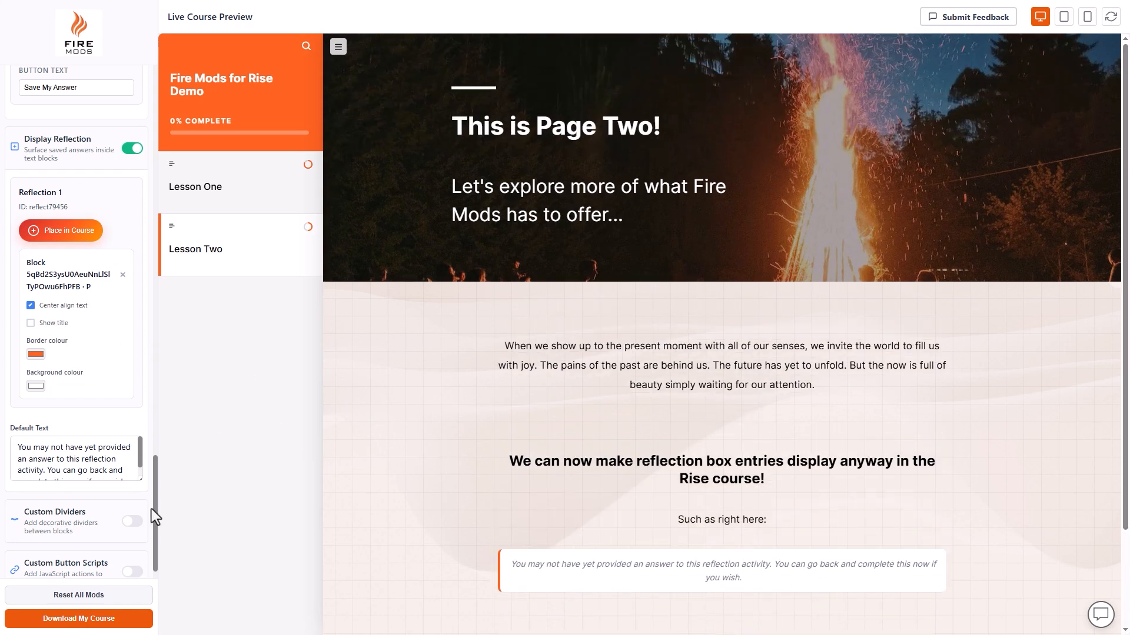
{"action": "left_click_drag", "start_coordinate": [157, 510], "coordinate": [148, 119]}
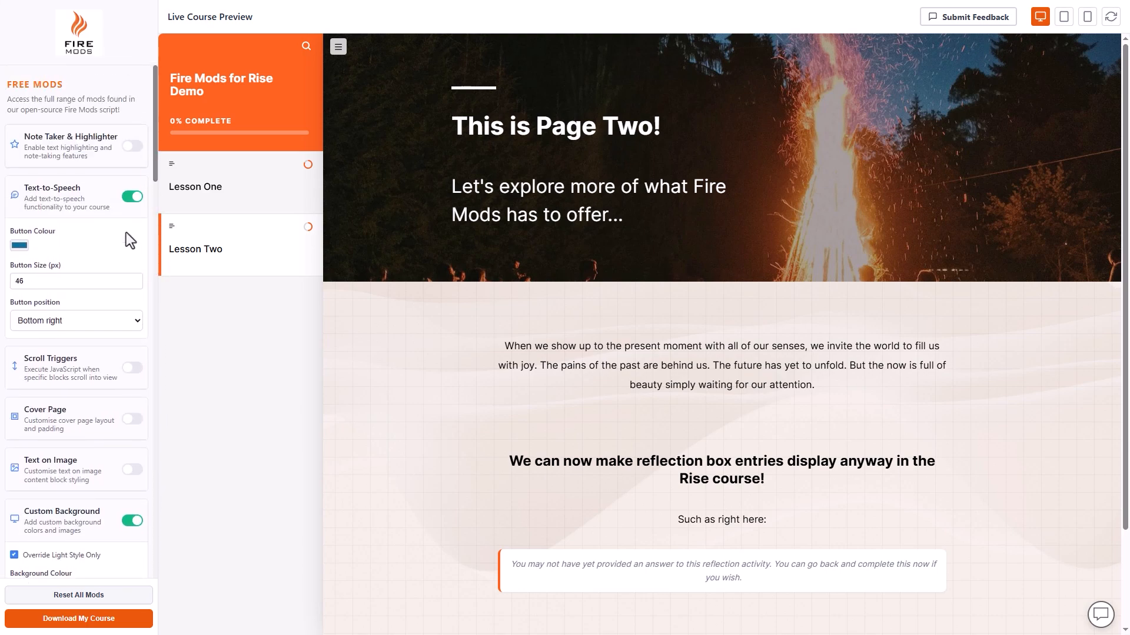
{"action": "left_click", "coordinate": [132, 470]}
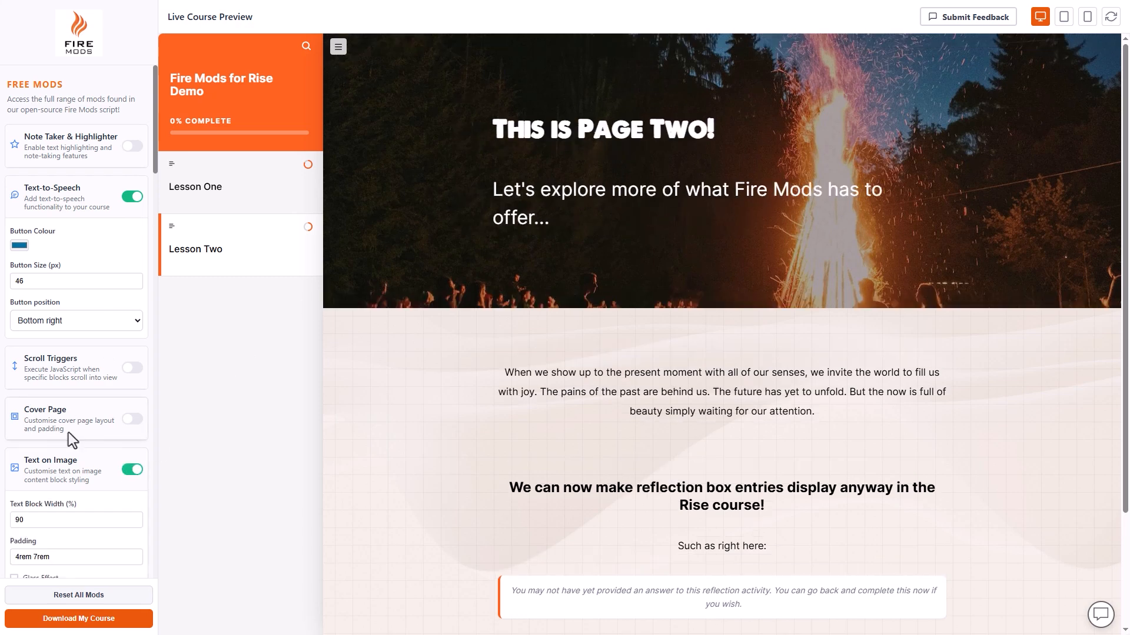
{"action": "scroll", "coordinate": [68, 434], "scroll_direction": "down", "scroll_amount": 3}
{"action": "double_click", "coordinate": [11, 348]}
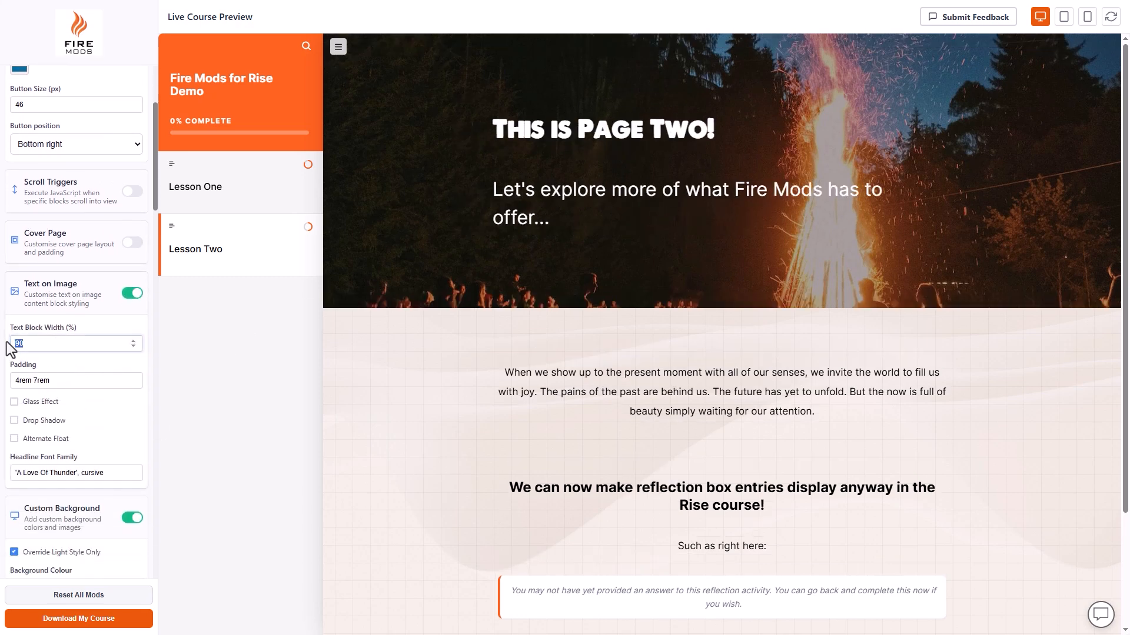
{"action": "type", "text": "100"}
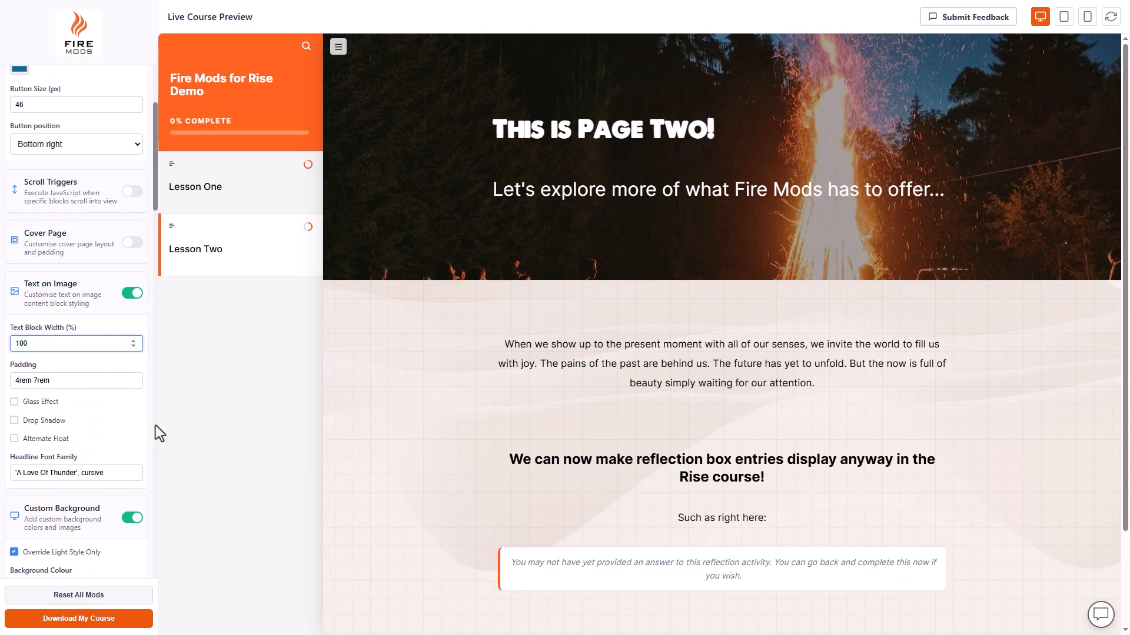
Add the glass effect and drop shadow to the text on the Lesson Two image
{"action": "left_click", "coordinate": [14, 401]}
{"action": "left_click", "coordinate": [14, 420]}
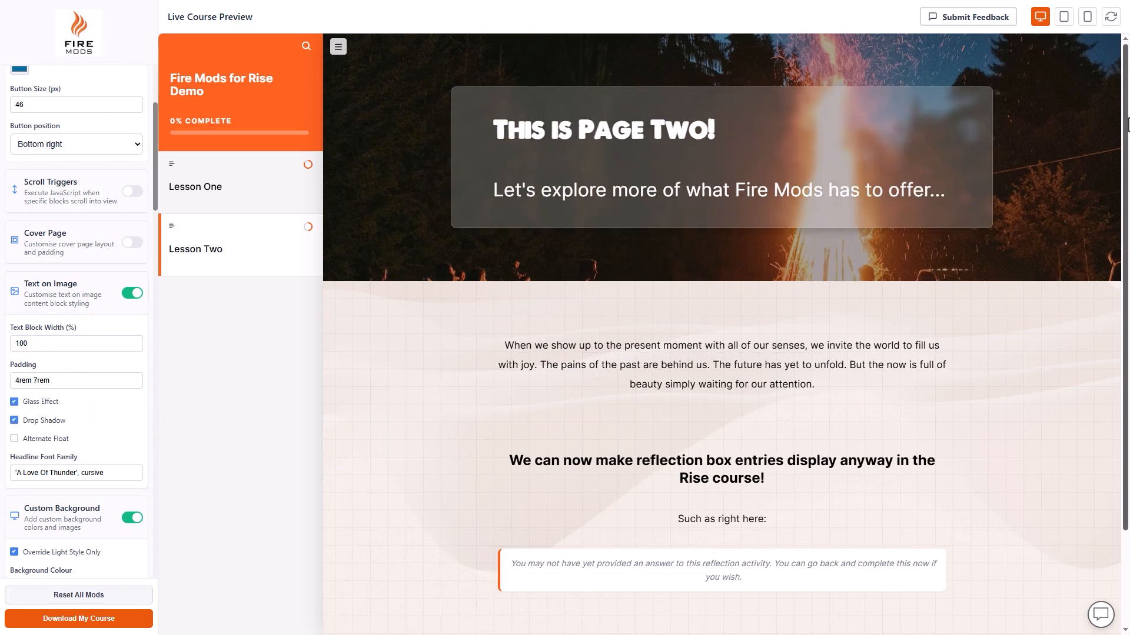
{"action": "scroll", "coordinate": [1125, 125], "scroll_direction": "down", "scroll_amount": 3}
{"action": "scroll", "coordinate": [1125, 125], "scroll_direction": "up", "scroll_amount": 3}
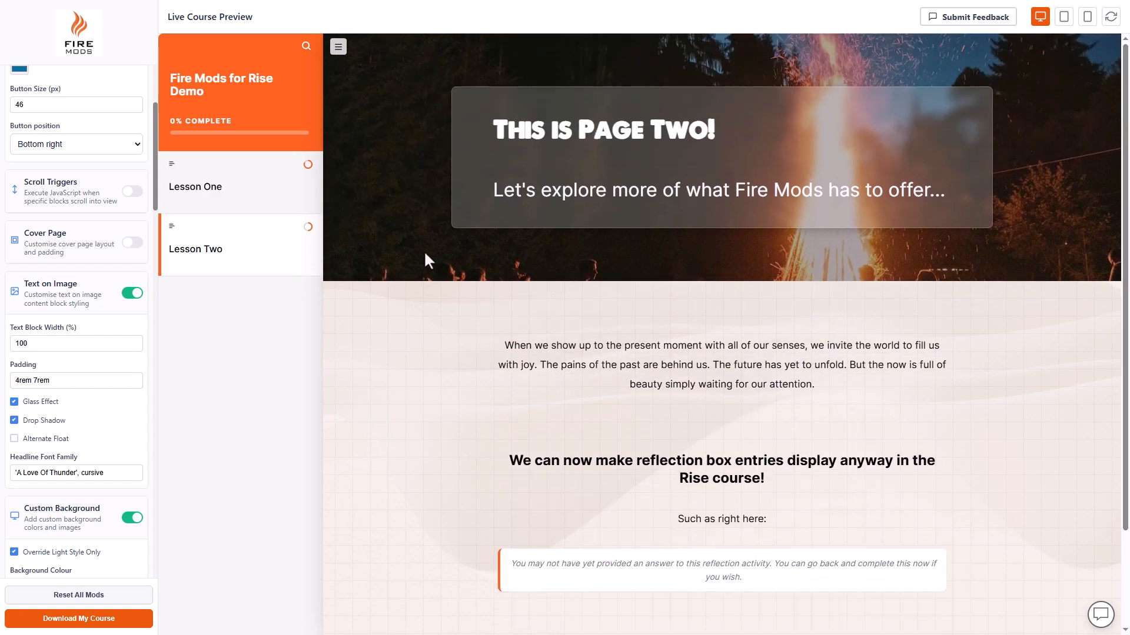
Review Lesson One in the live preview down to its reflection block and download the modified course
{"action": "left_click", "coordinate": [211, 197]}
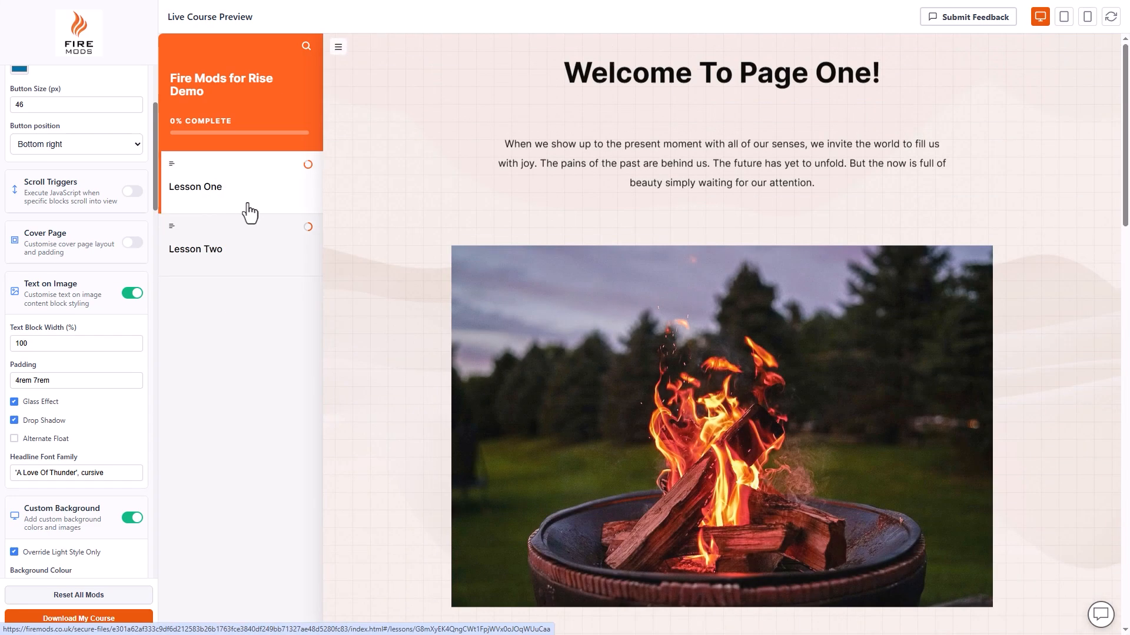
{"action": "scroll", "coordinate": [1124, 344], "scroll_direction": "down", "scroll_amount": 14}
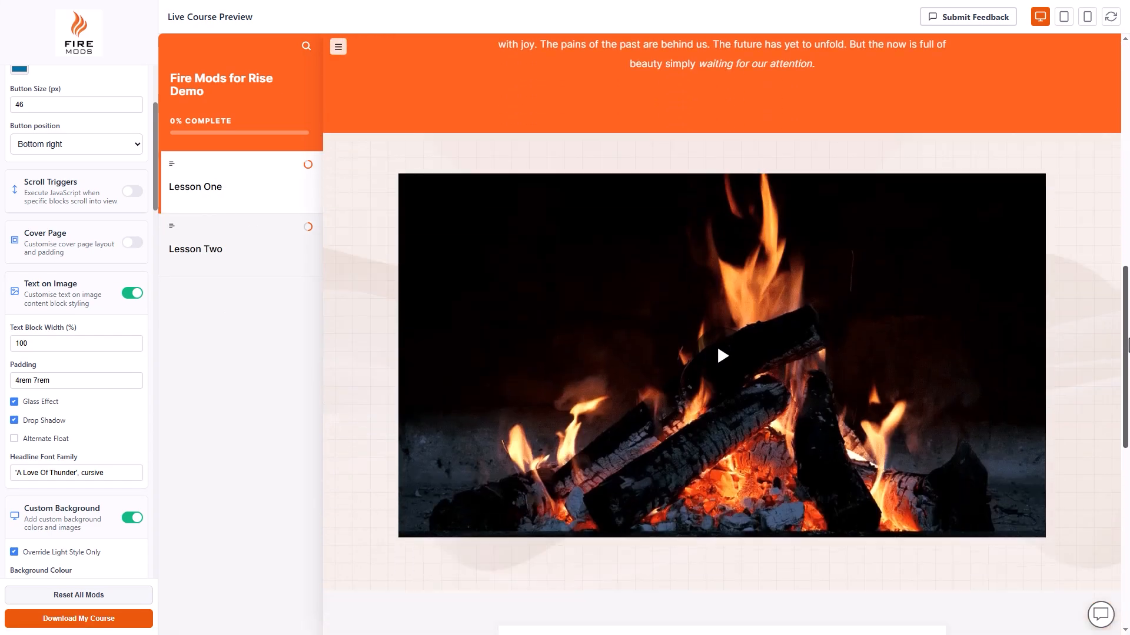
{"action": "scroll", "coordinate": [722, 353], "scroll_direction": "down", "scroll_amount": 10}
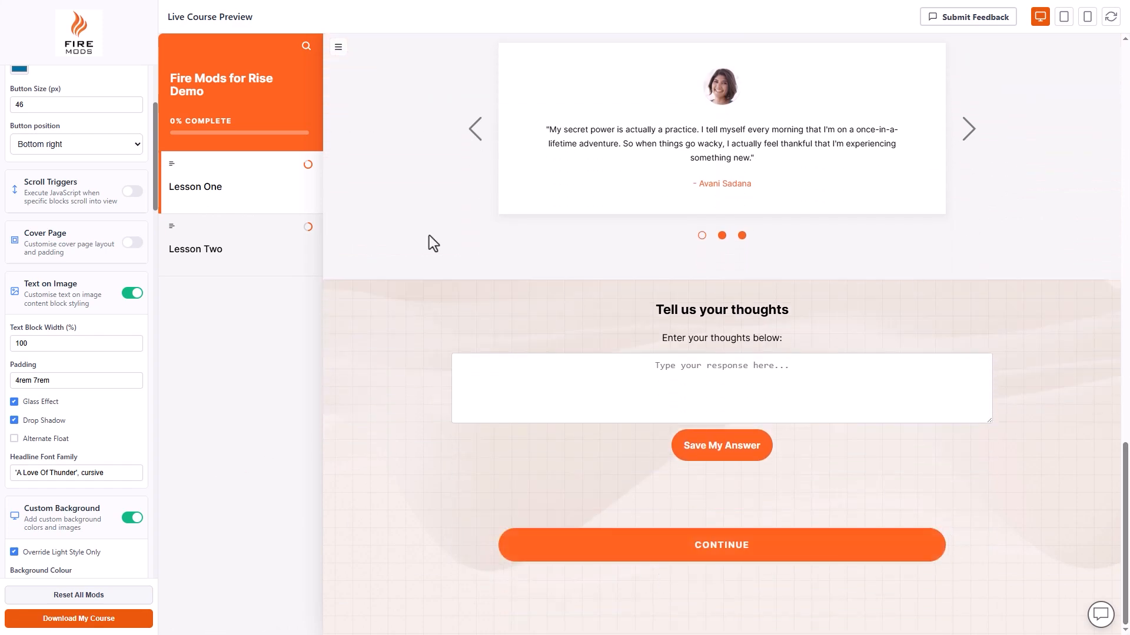
{"action": "left_click", "coordinate": [116, 618]}
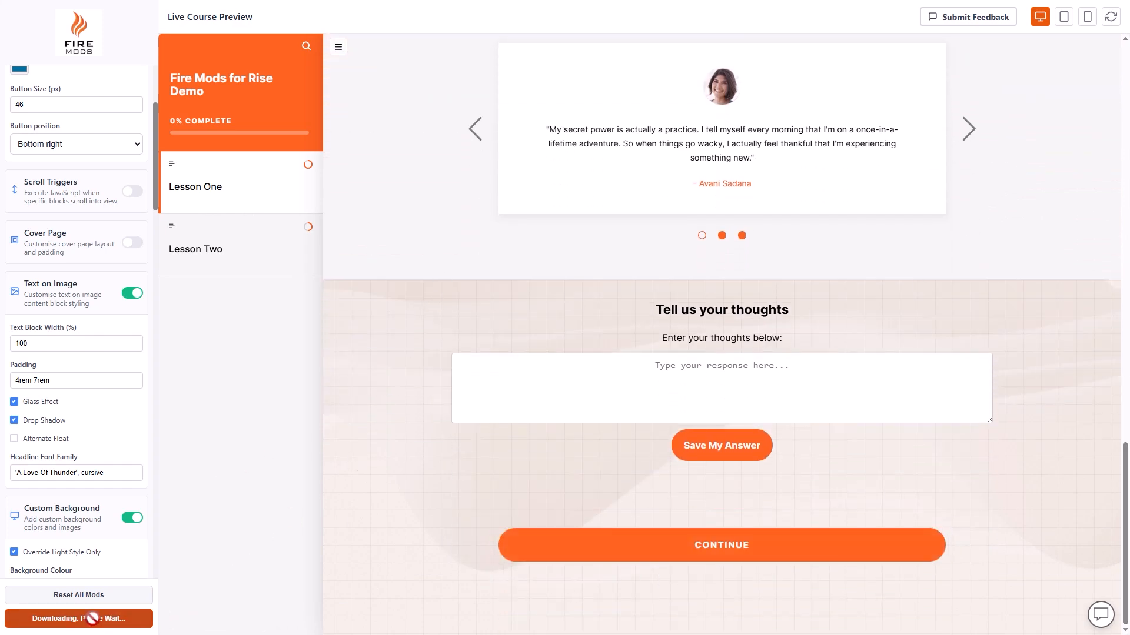
{"action": "key", "text": "Escape"}
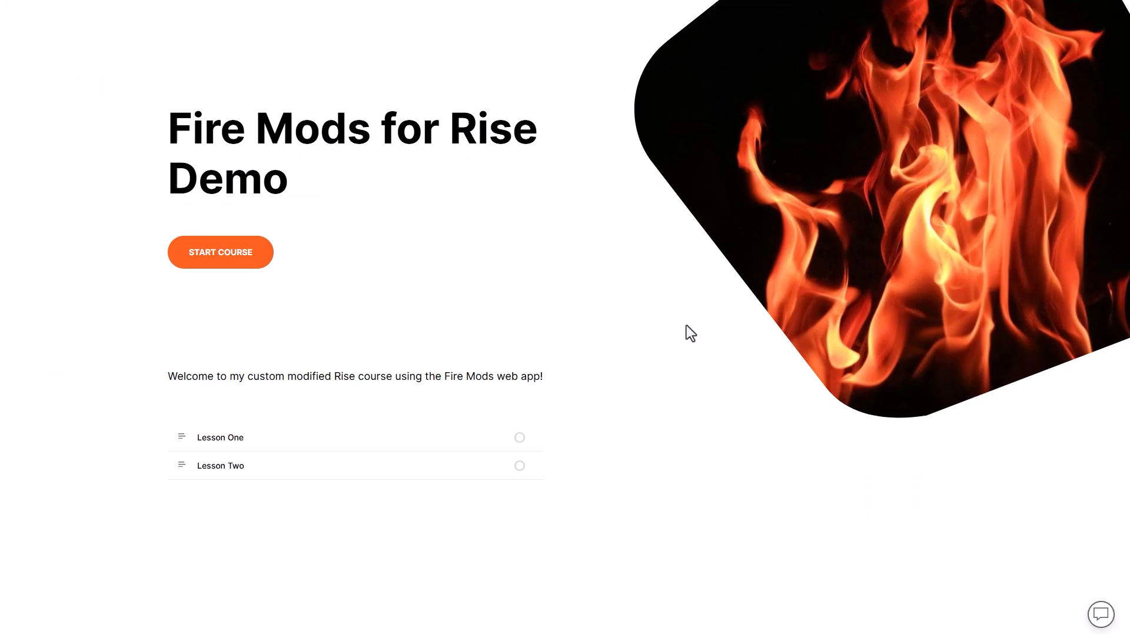
Start the downloaded course and save "Hello there!" as the answer in Lesson One's reflection box
{"action": "left_click", "coordinate": [263, 257]}
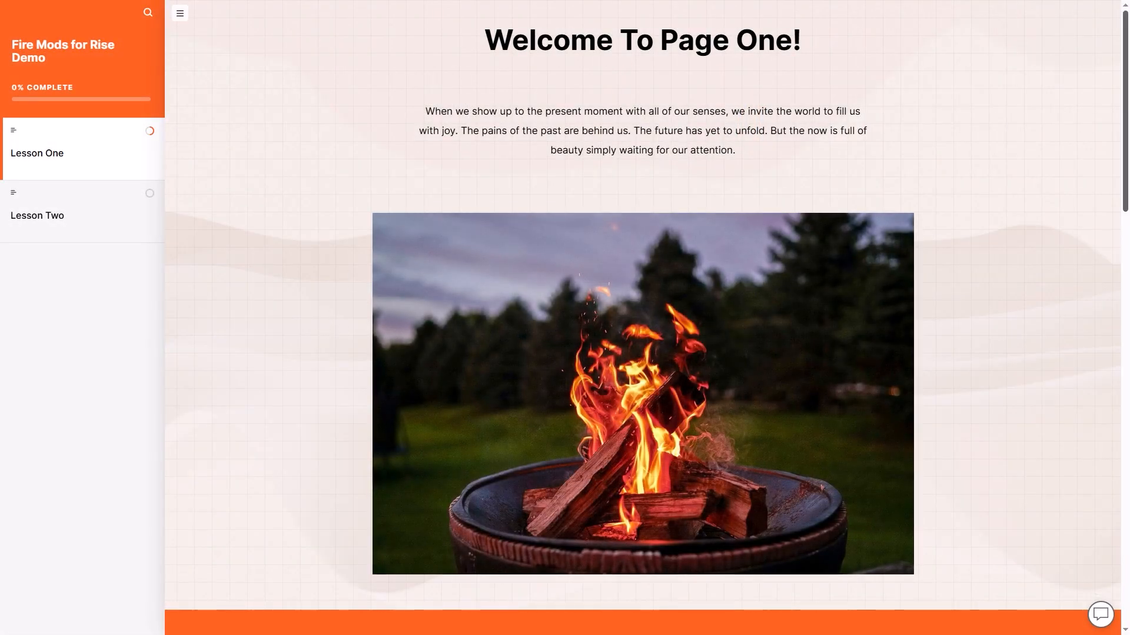
{"action": "scroll", "coordinate": [1126, 142], "scroll_direction": "down", "scroll_amount": 2}
{"action": "left_click_drag", "start_coordinate": [1127, 150], "coordinate": [1127, 530]}
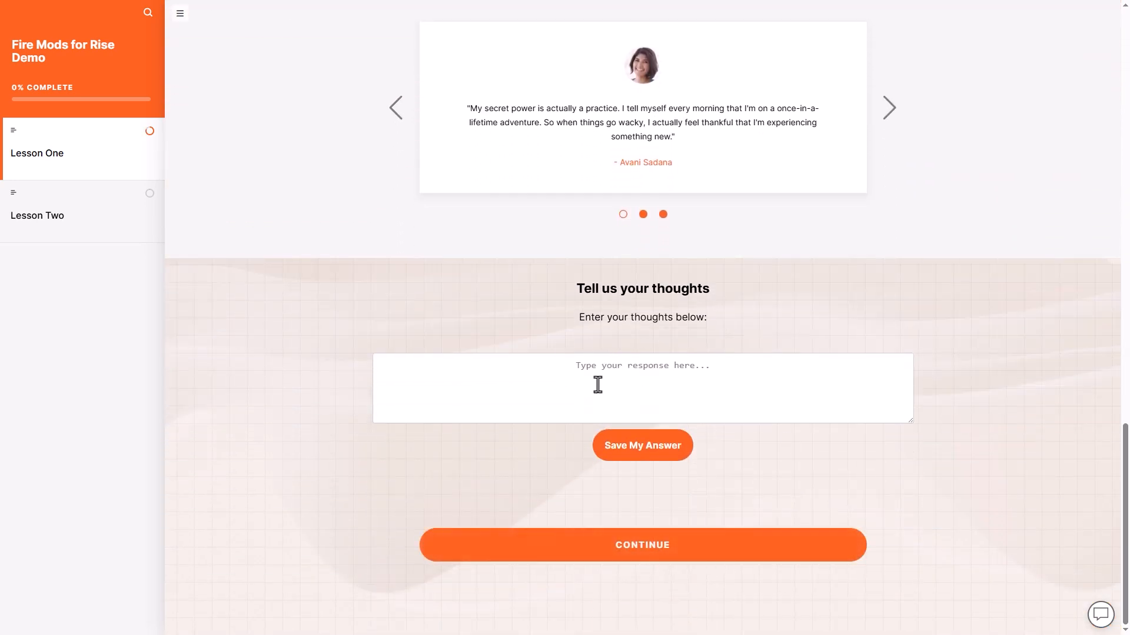
{"action": "left_click", "coordinate": [664, 393]}
{"action": "type", "text": "Hello there!"}
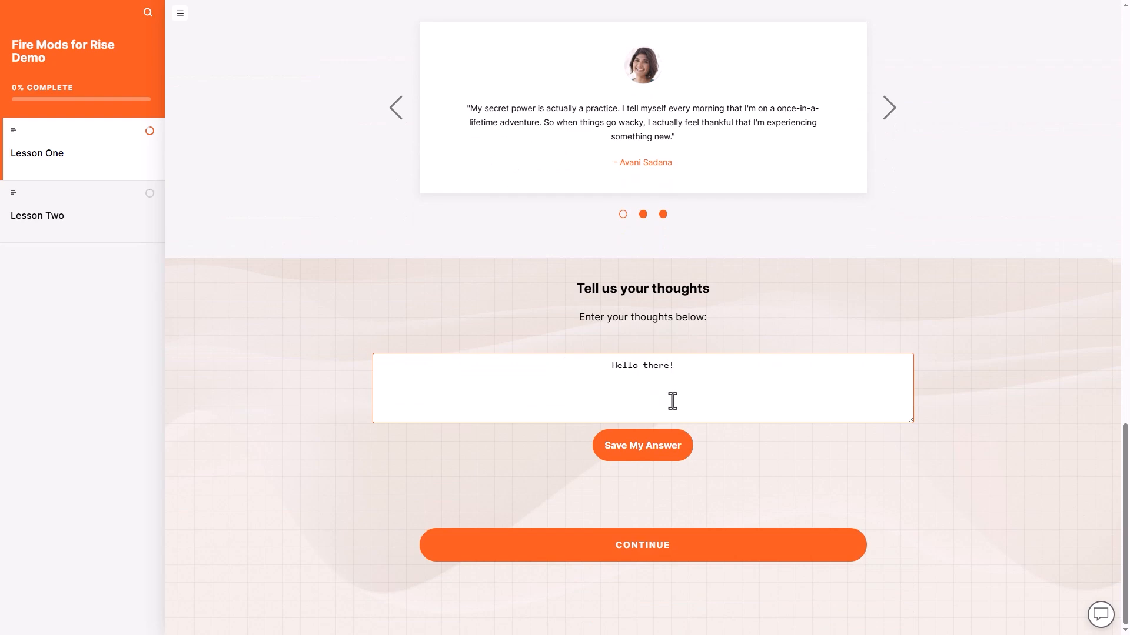
{"action": "left_click", "coordinate": [648, 459]}
Continue to Lesson Two to check how the saved reflection is displayed, and return to Lesson One
{"action": "left_click", "coordinate": [685, 553]}
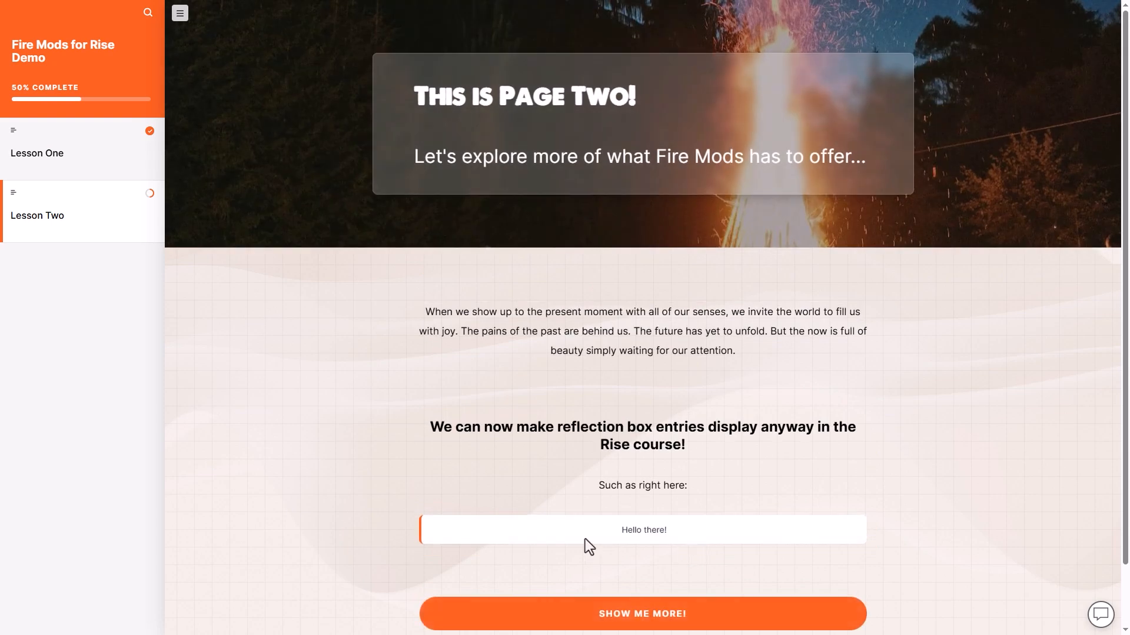
{"action": "scroll", "coordinate": [617, 470], "scroll_direction": "down", "scroll_amount": 1}
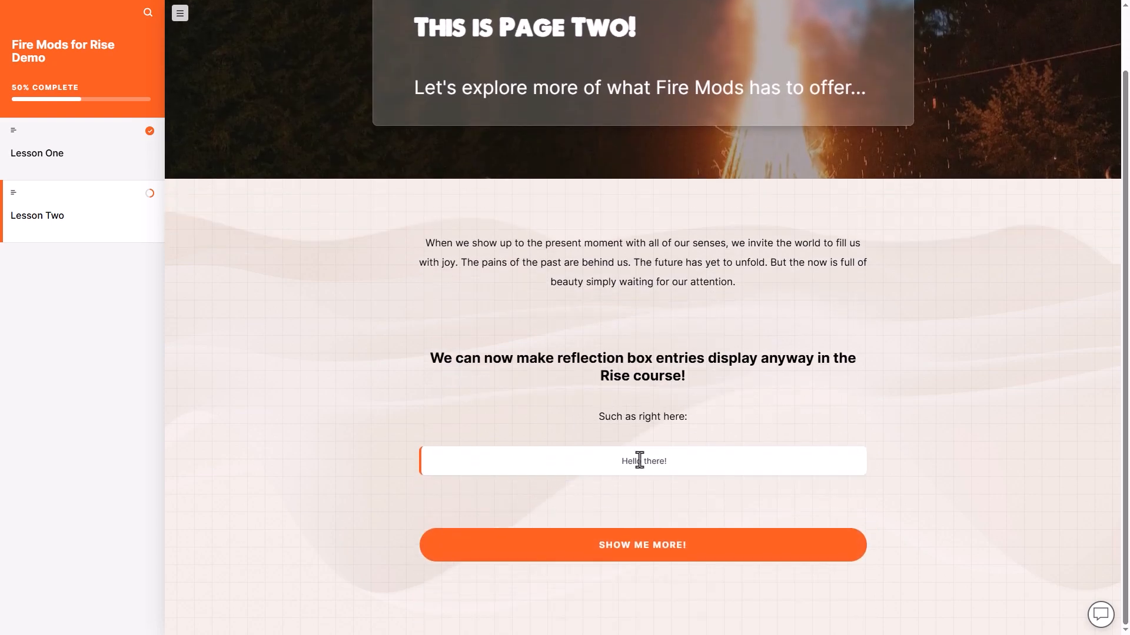
{"action": "scroll", "coordinate": [887, 439], "scroll_direction": "up", "scroll_amount": 1}
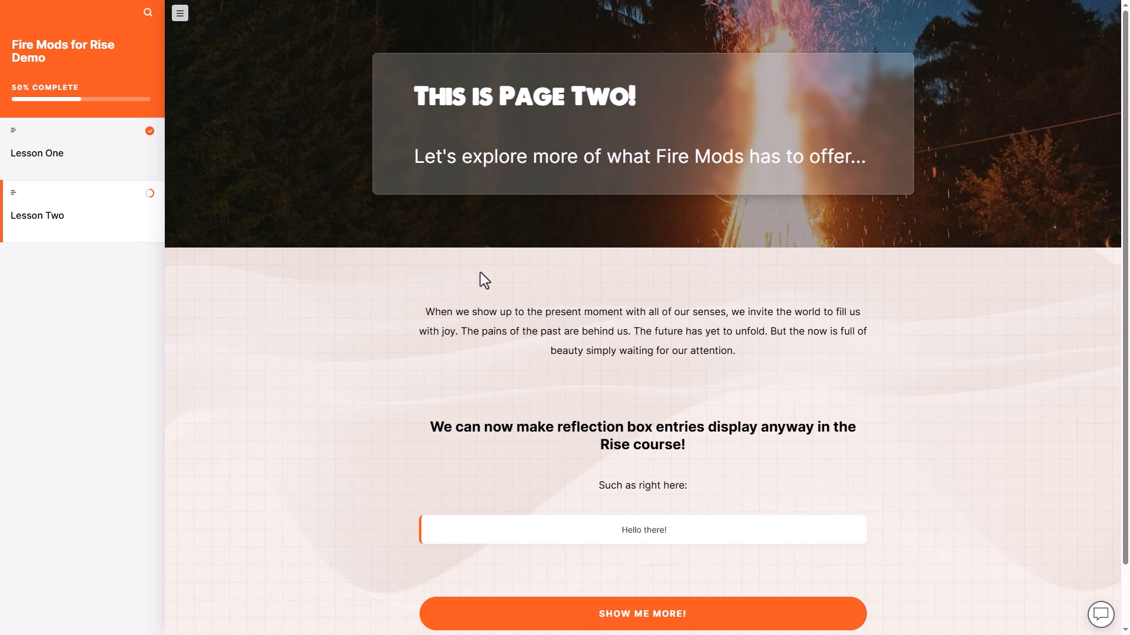
{"action": "left_click", "coordinate": [24, 139]}
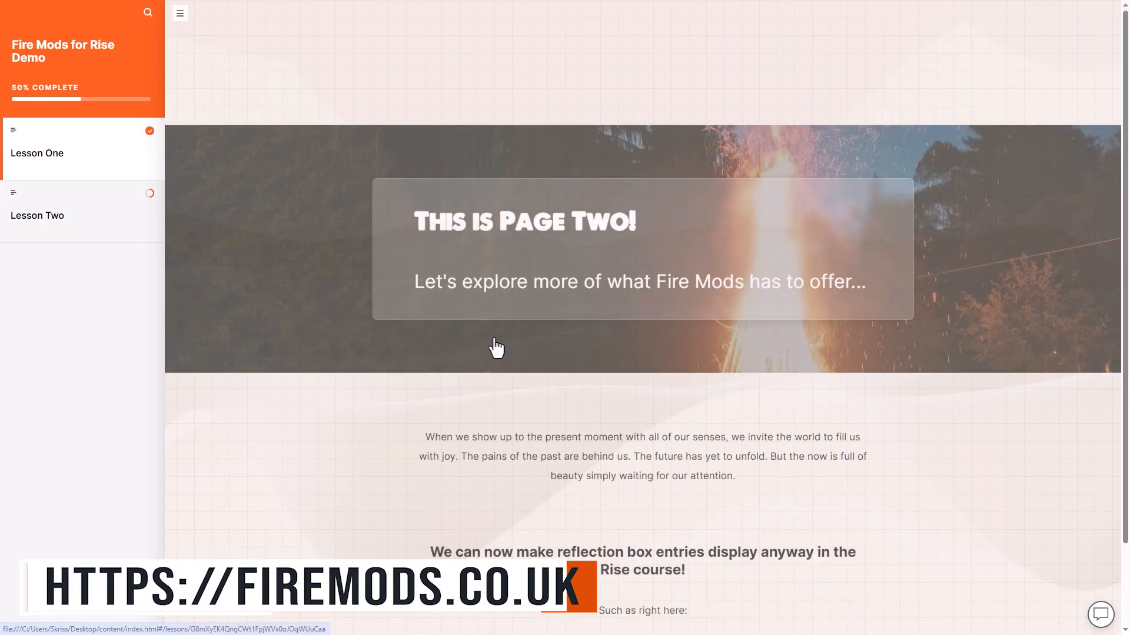